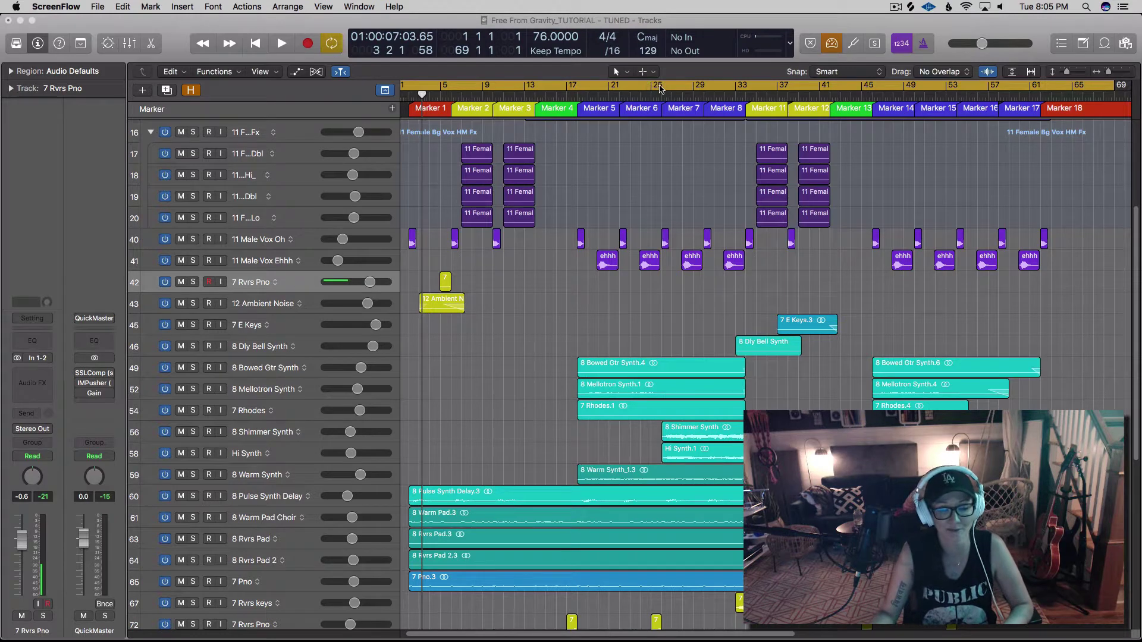
- Keep the Pointer Tool as the primary tool and set the secondary tool to Scissors
left_click(627, 72)
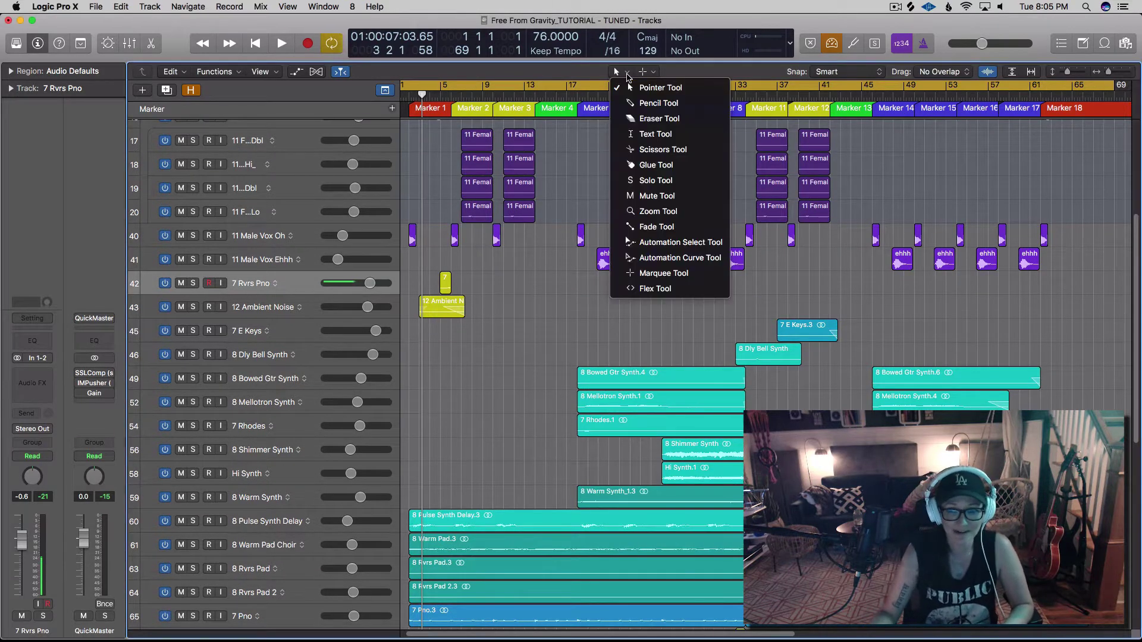
left_click(631, 87)
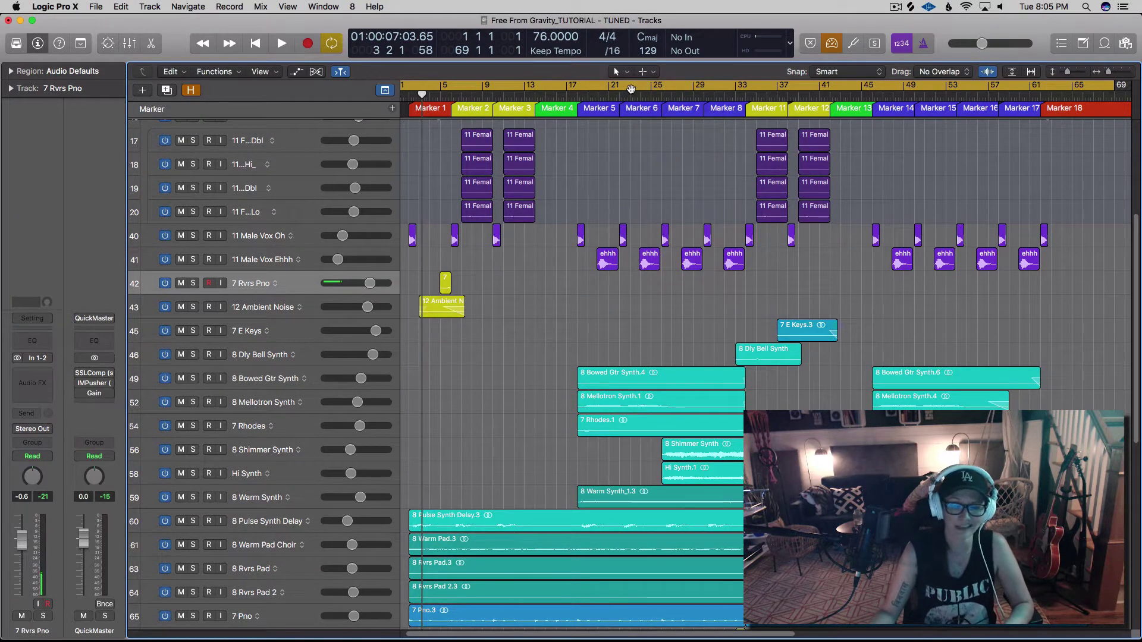
left_click(644, 72)
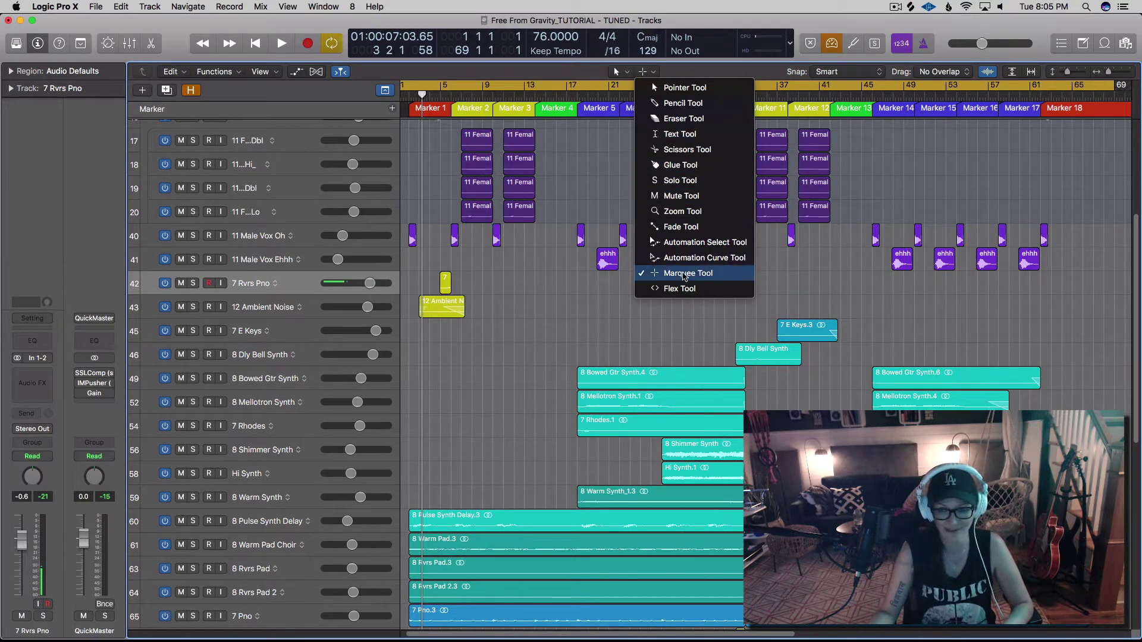
left_click(675, 152)
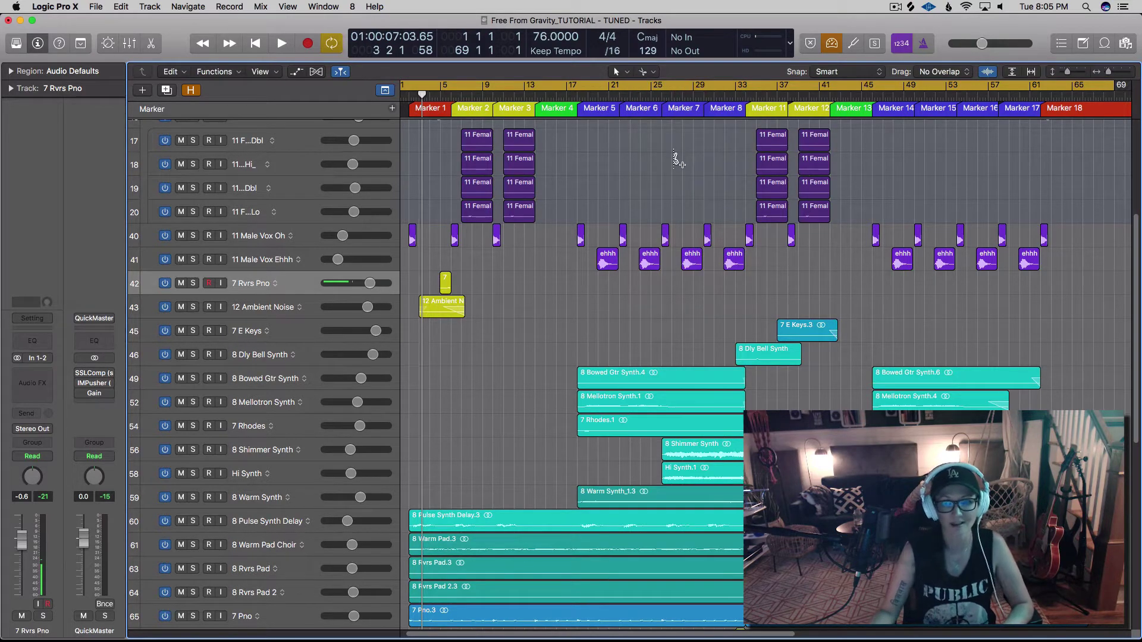
- Split the 12 Ambient Noise region into four pieces with cuts at about bars 6, 5 and 4
key("super+Right")
key("super+Right")
scroll(684, 190, "down", 5)
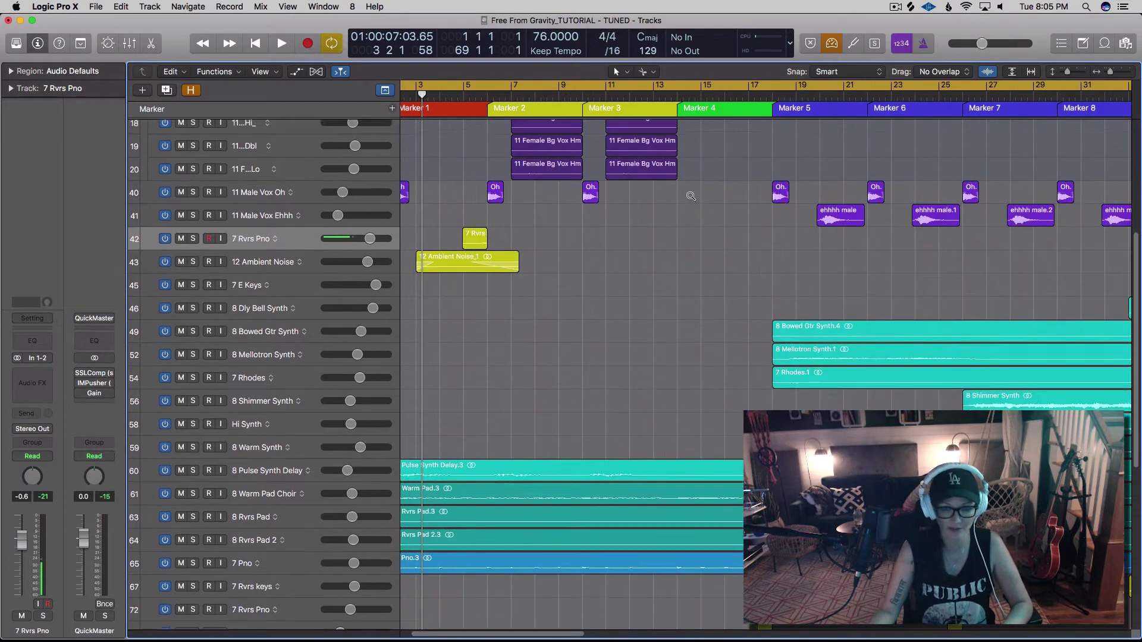
key("super+Left")
scroll(591, 191, "up", 3)
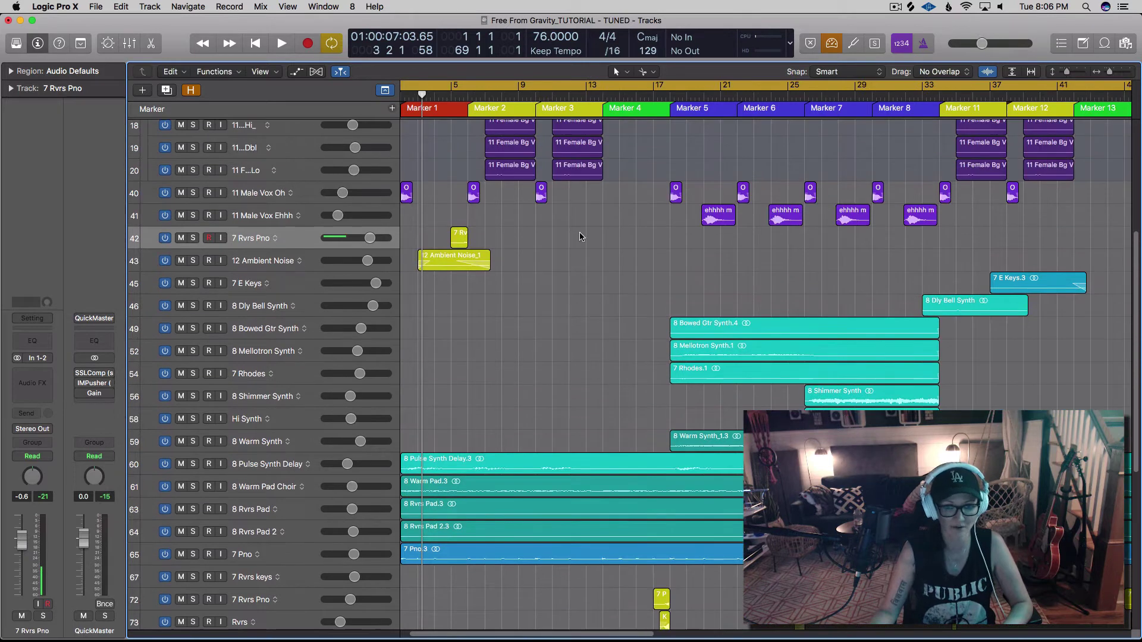
left_click(468, 265, "super")
left_click(452, 266, "super")
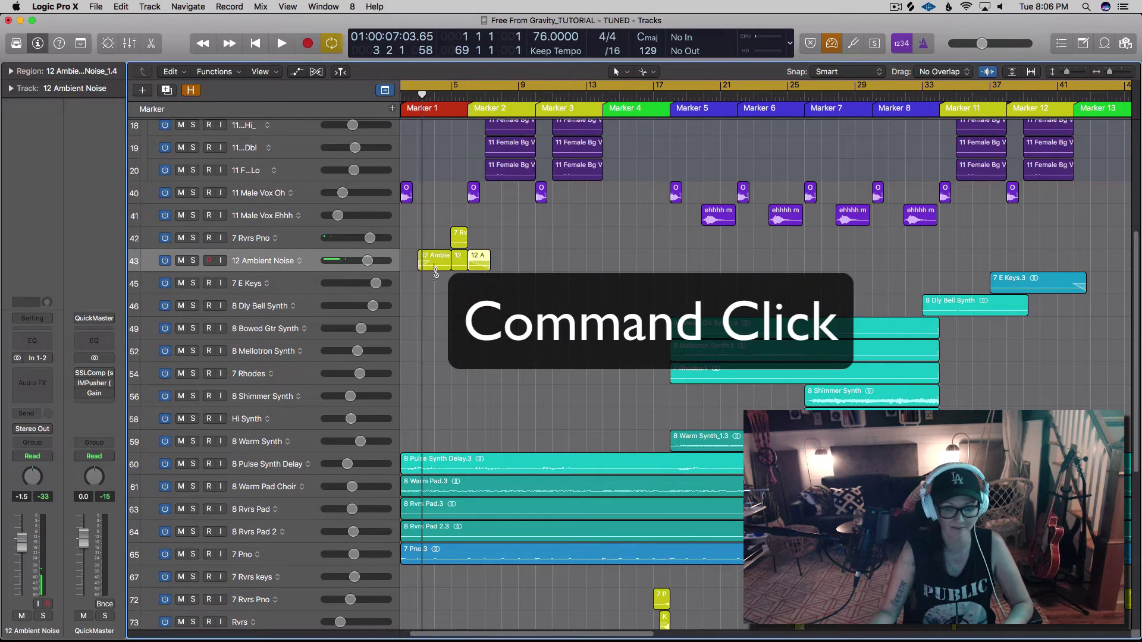
left_click(434, 265, "super")
- Remove the fade from the end of the last 12 Ambient Noise piece
key("super+Down")
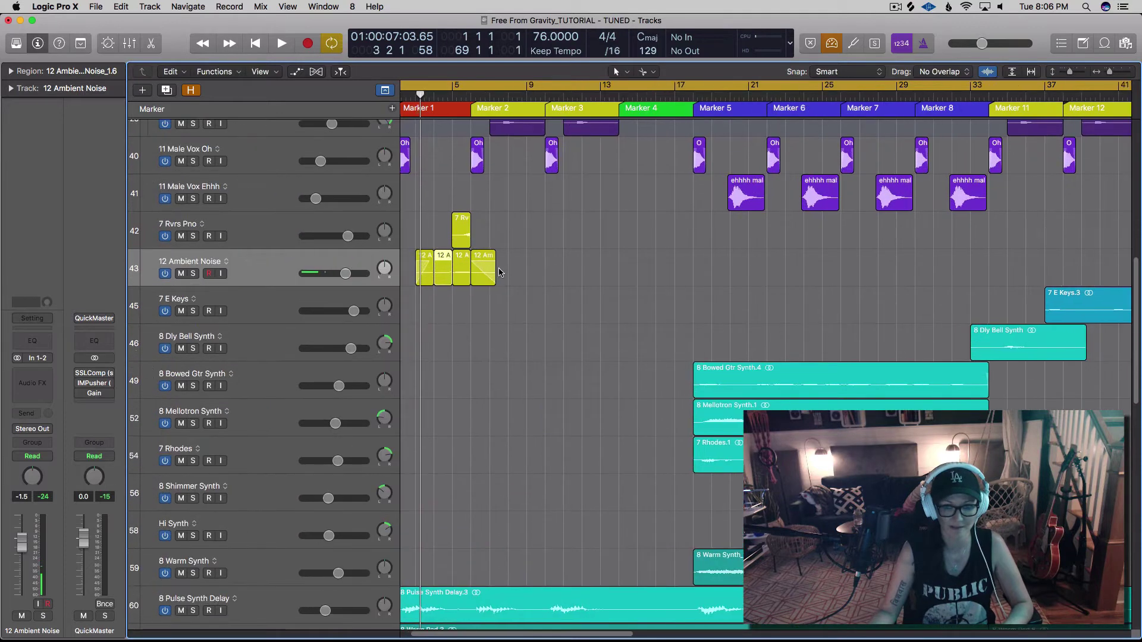
right_click(498, 271)
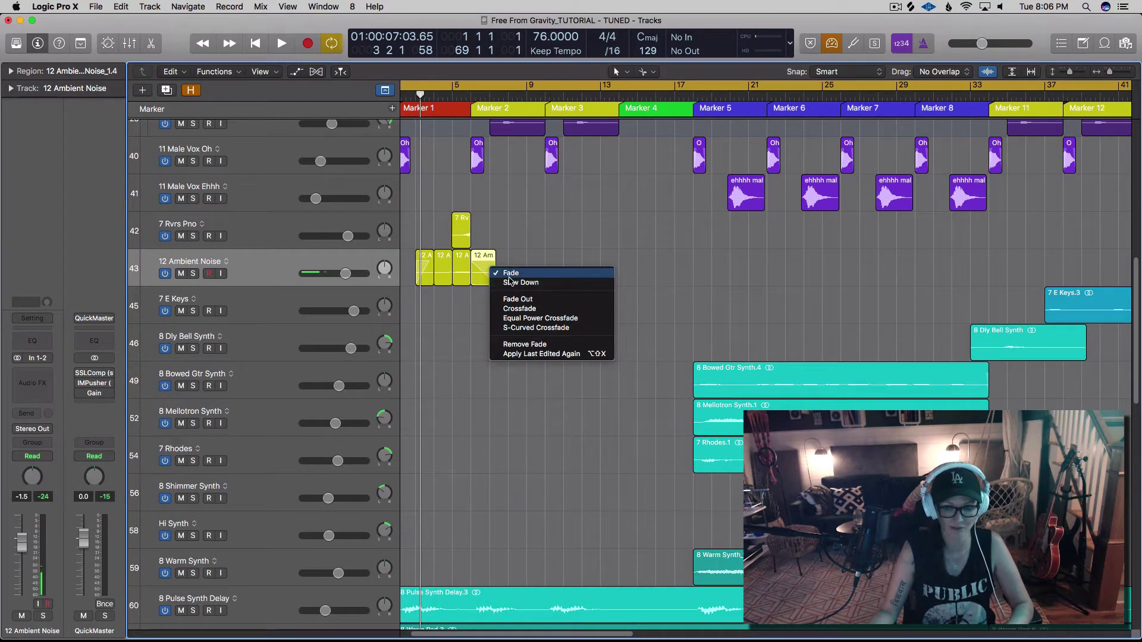
left_click(525, 345)
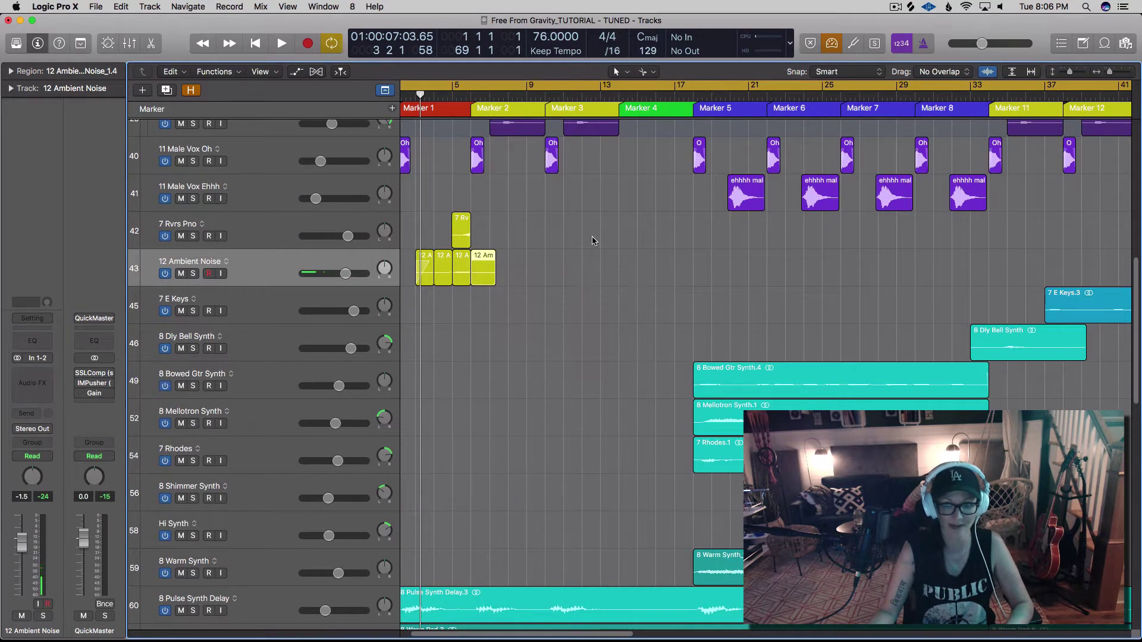
- Set the secondary tool to the Fade Tool and draw a fade-out at the end of the last 12 Ambient Noise piece
left_click(650, 74)
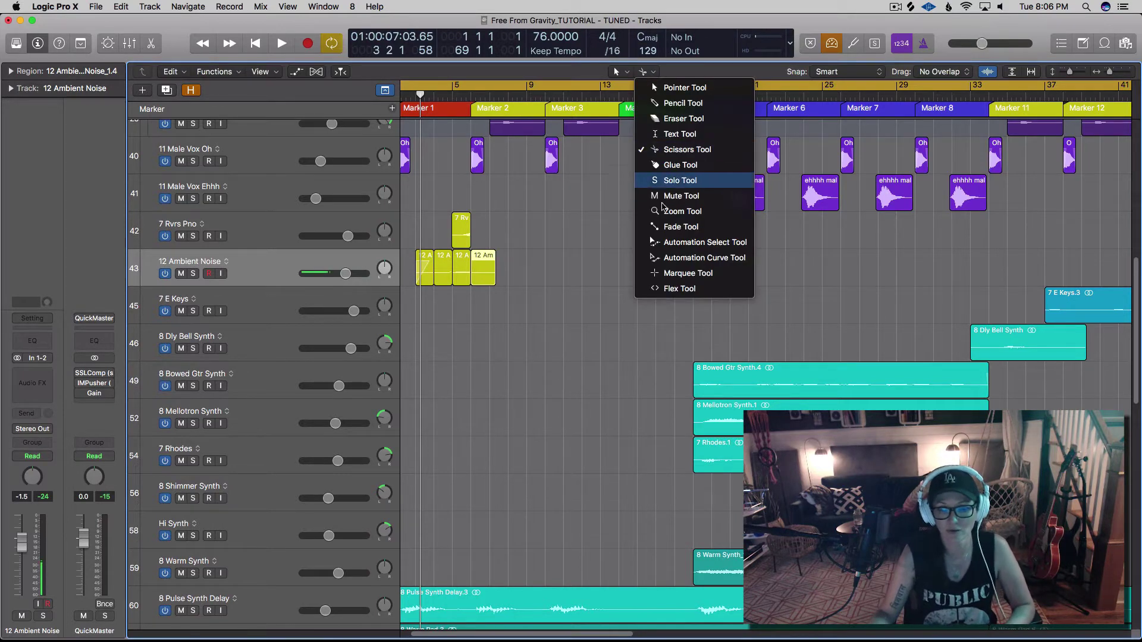
left_click(660, 227)
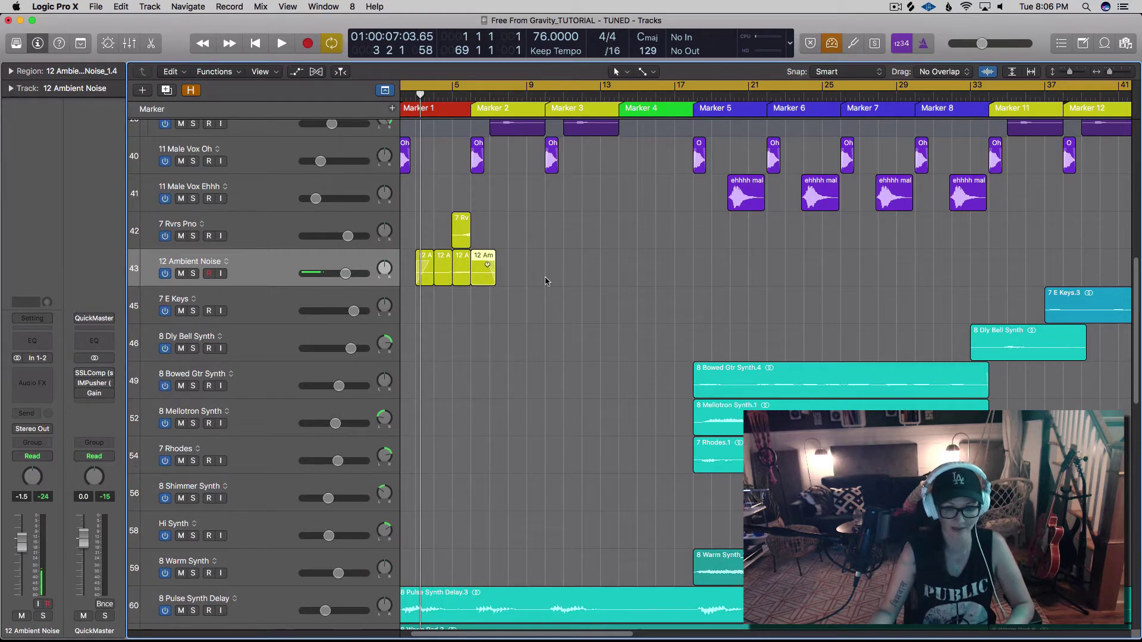
key("super+Right")
key("super+Right")
key("super+Left")
key("super+Left")
key("super+Left")
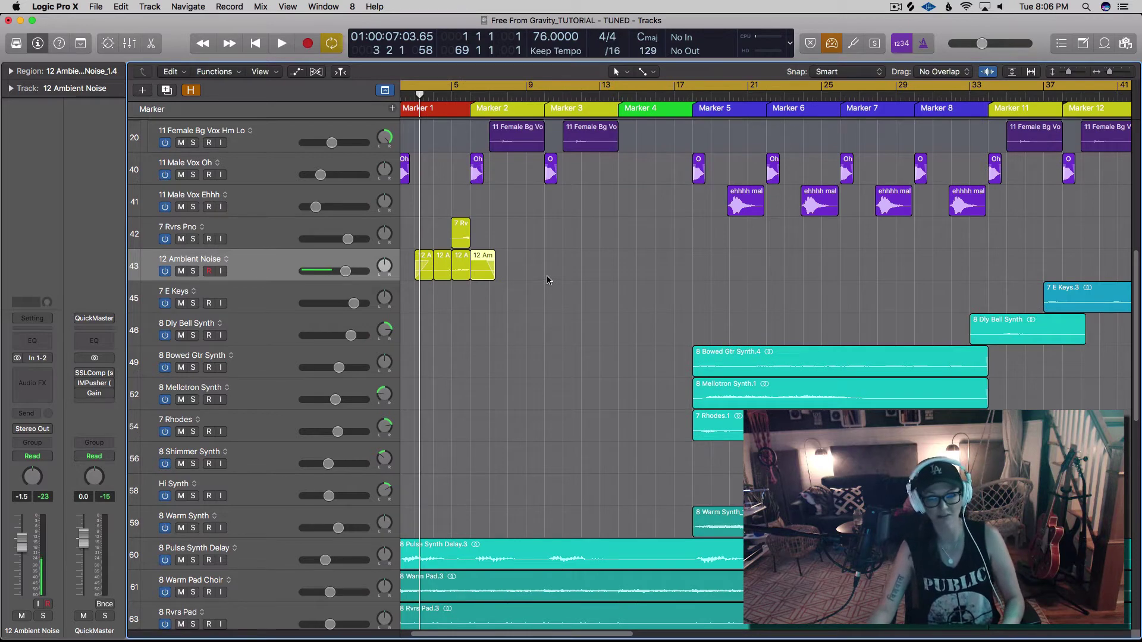
- Set the secondary tool to Marquee and delete the ends of the first 8 Mellotron Synth and 7 Rhodes regions from about bar 28
scroll(548, 280, "up", 5)
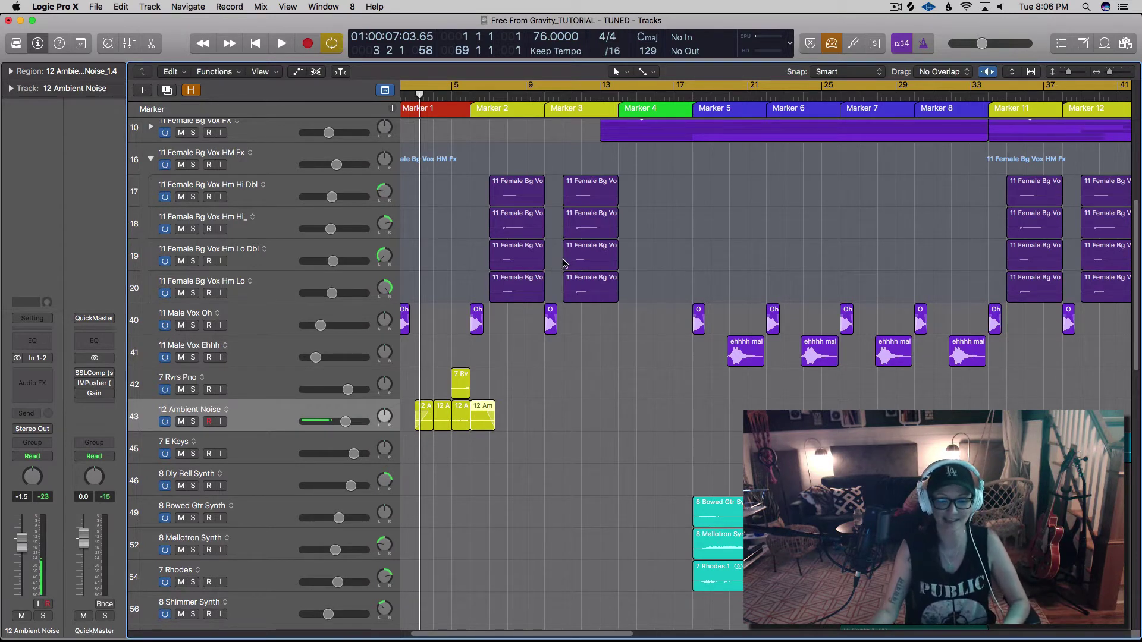
key("super+Up")
left_click(650, 72)
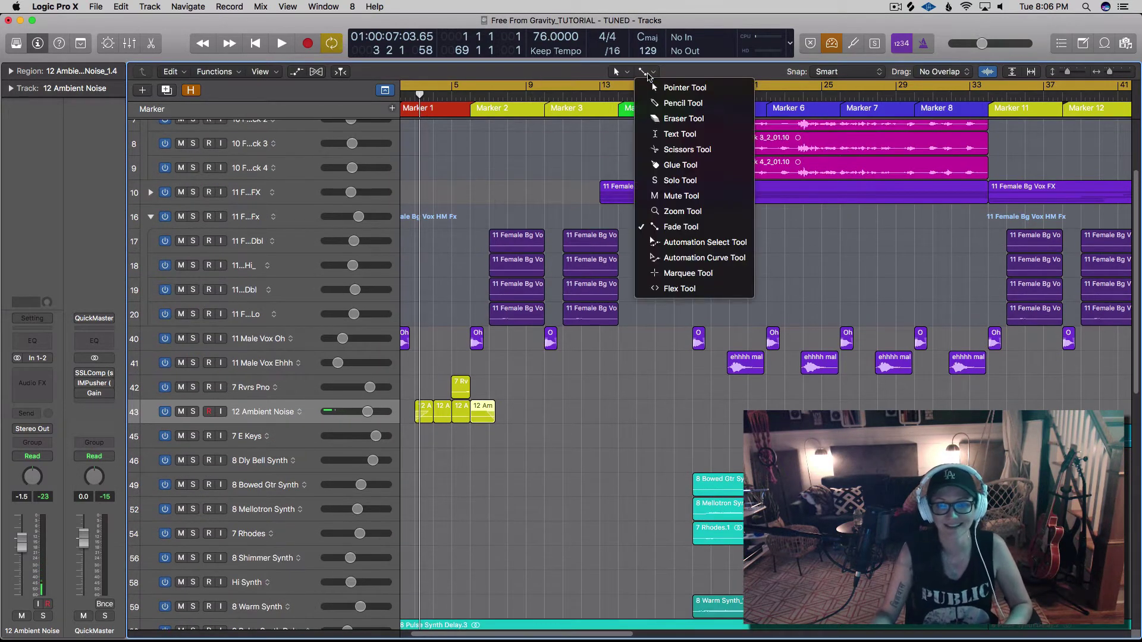
left_click(693, 281)
key("super+Up")
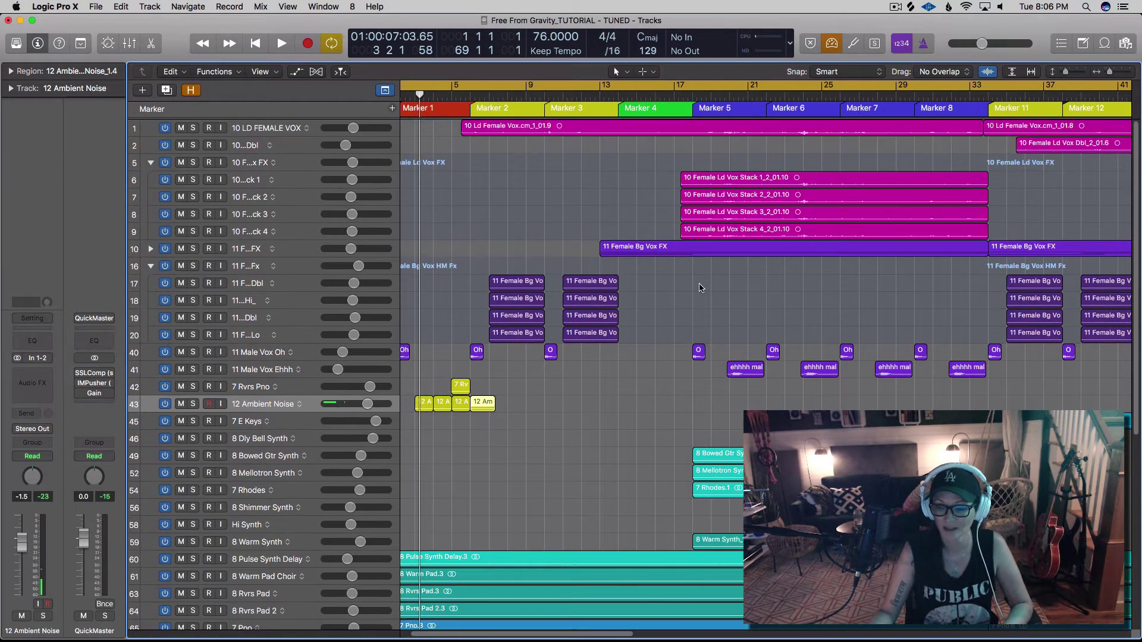
key("super+Down")
key("super+Down")
key("super+Down")
key("super+Down")
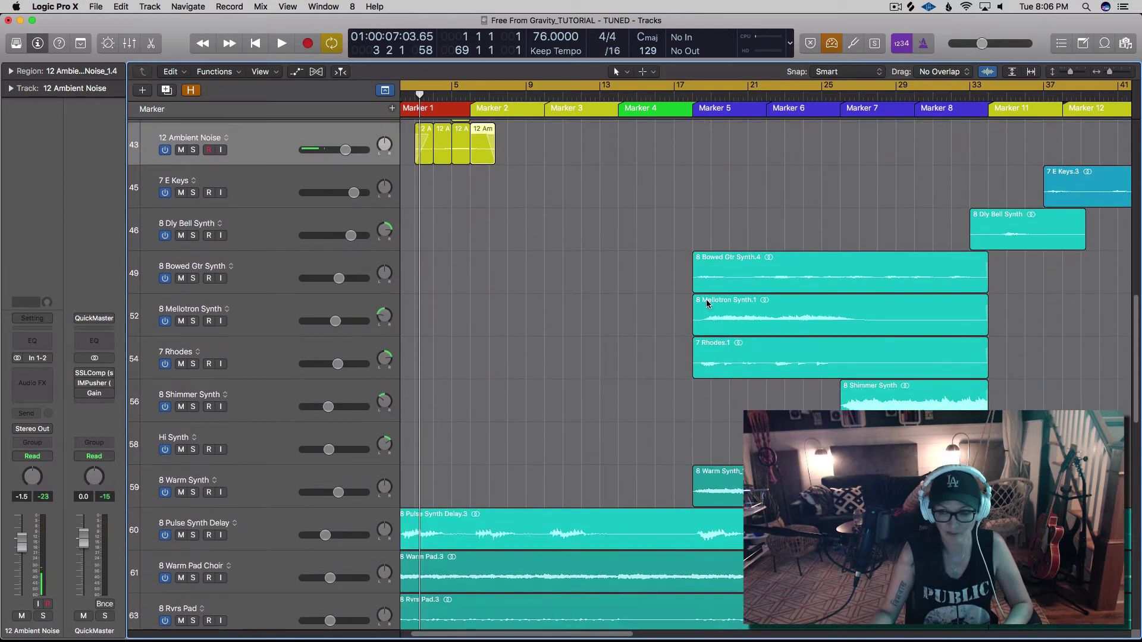
scroll(706, 303, "down", 3)
scroll(684, 268, "right", 10)
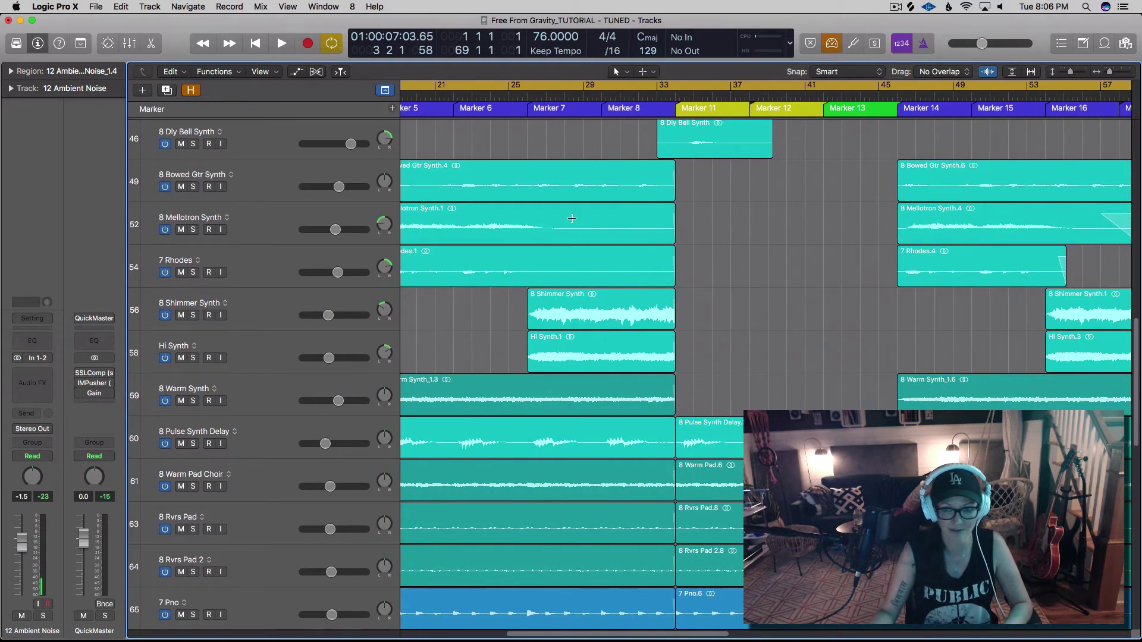
left_click_drag(565, 208, 701, 251)
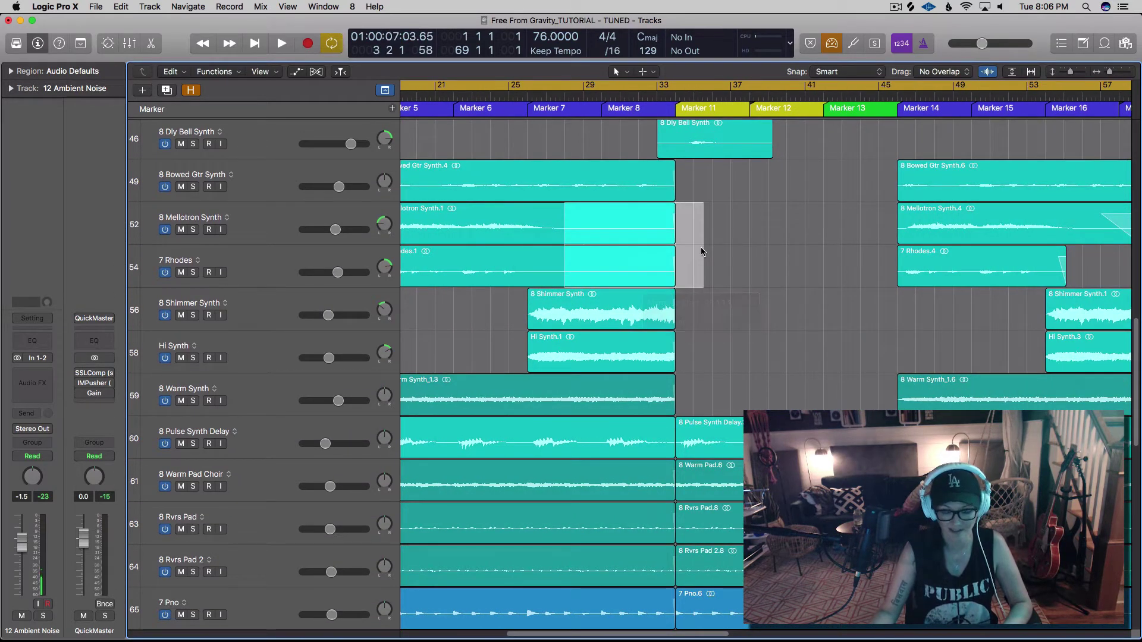
key("Delete")
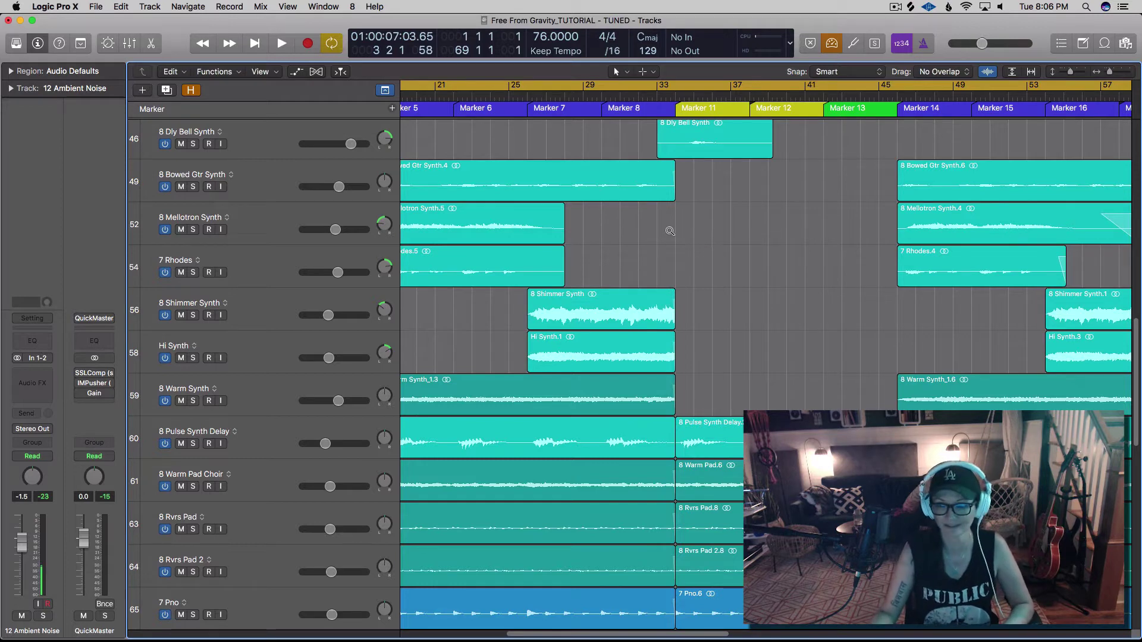
- Automate the 8 Pulse Synth Delay volume up to +0.8 dB in a marquee section at Marker 2 and +2.0 dB in sections from Marker 5
key("super+Down")
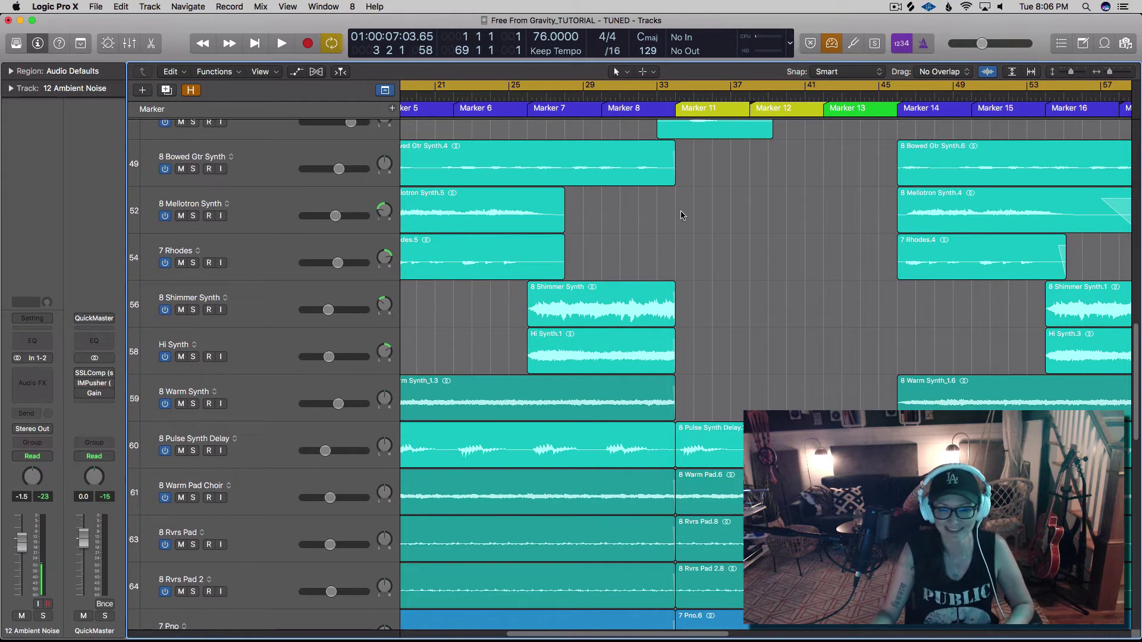
scroll(681, 215, "down", 4)
key("super+Left")
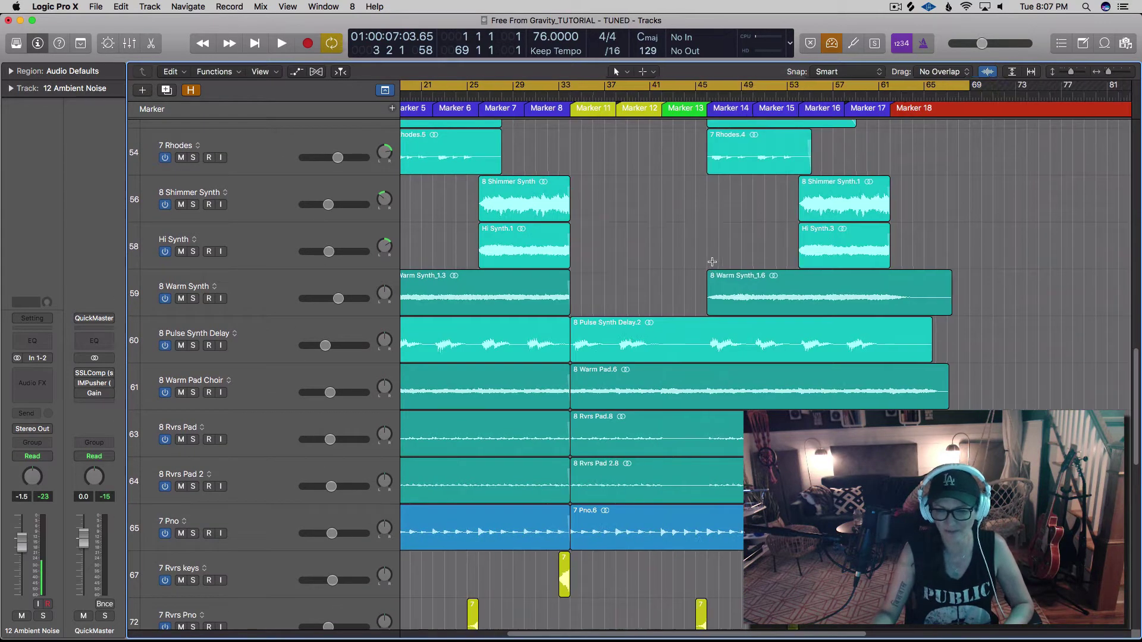
scroll(712, 262, "left", 5)
key("a")
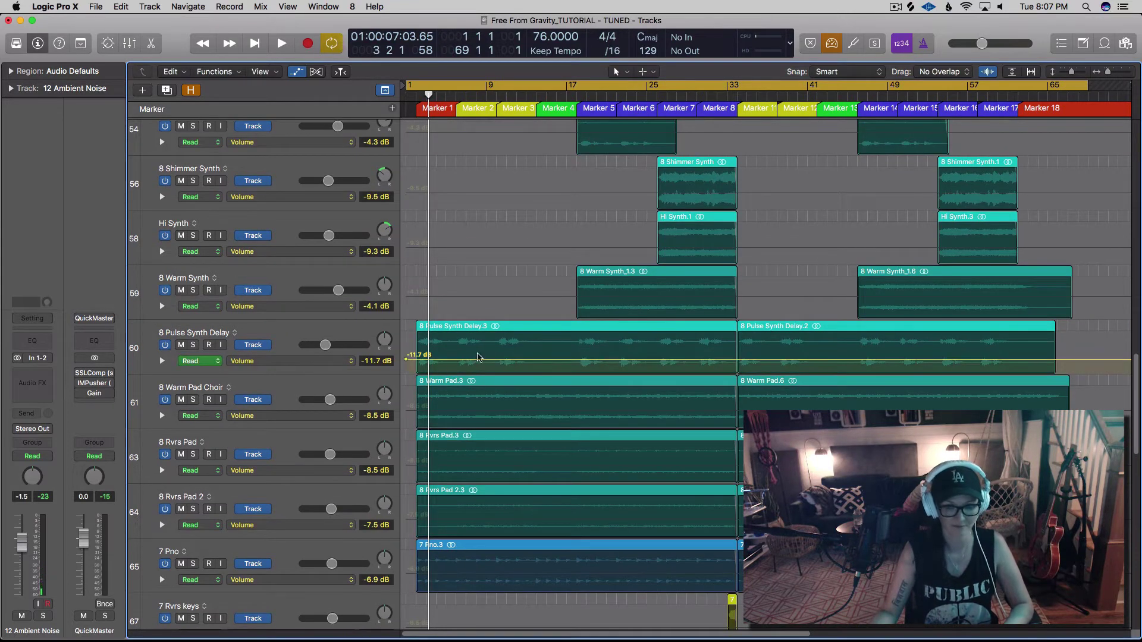
left_click_drag(455, 342, 477, 349)
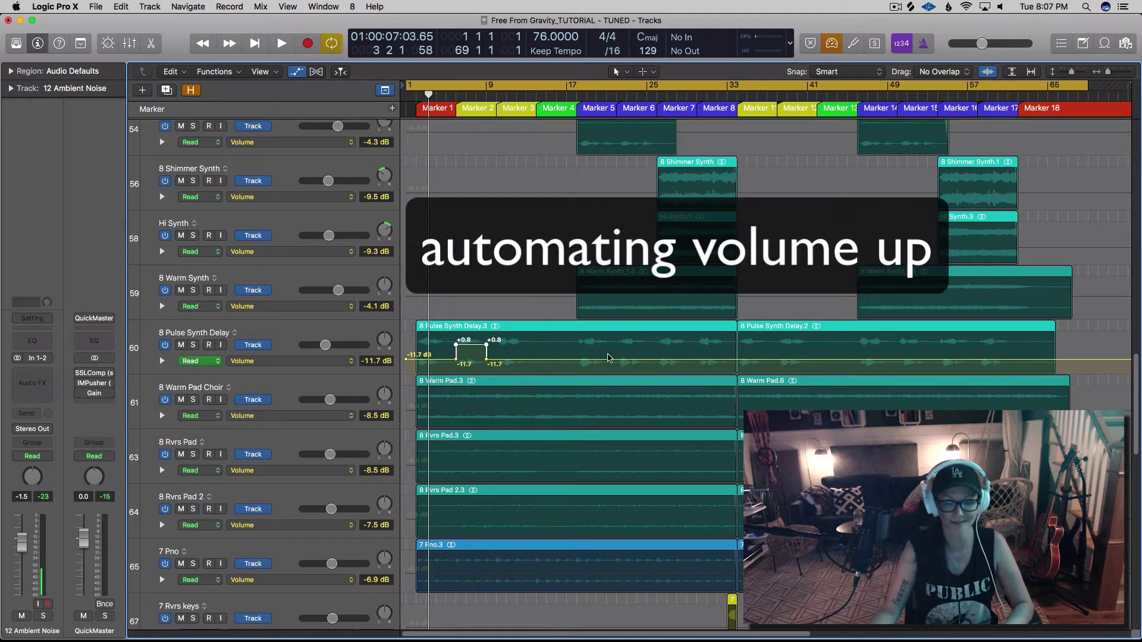
left_click_drag(576, 357, 622, 360)
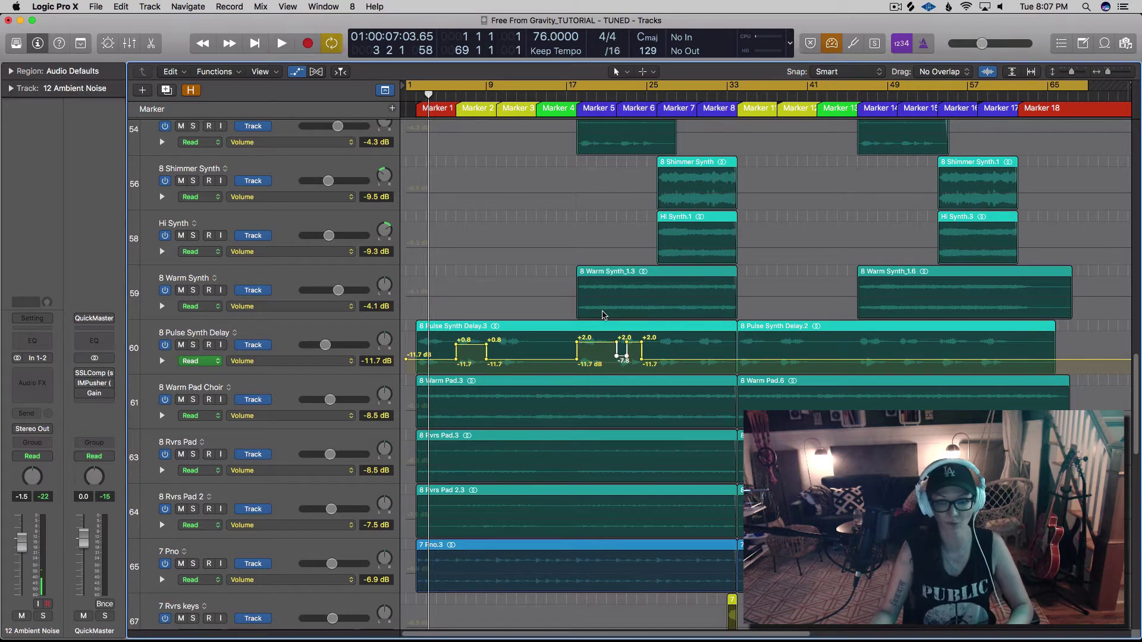
key("a")
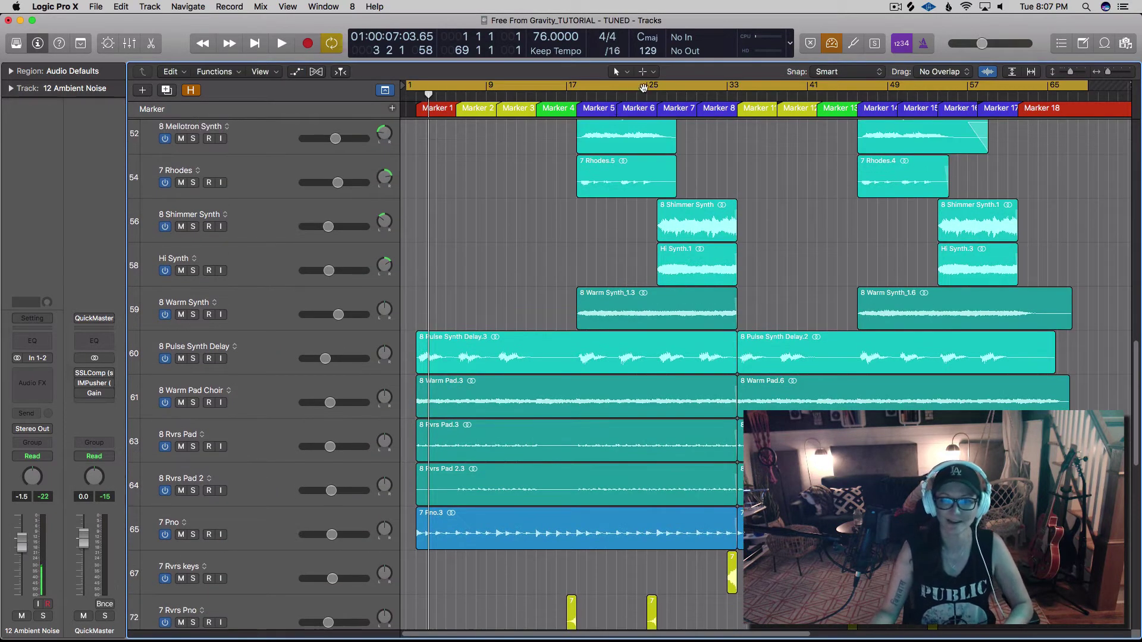
- Set the secondary tool to Pointer and look through the list of tools and their shortcuts
left_click(642, 71)
left_click(646, 86)
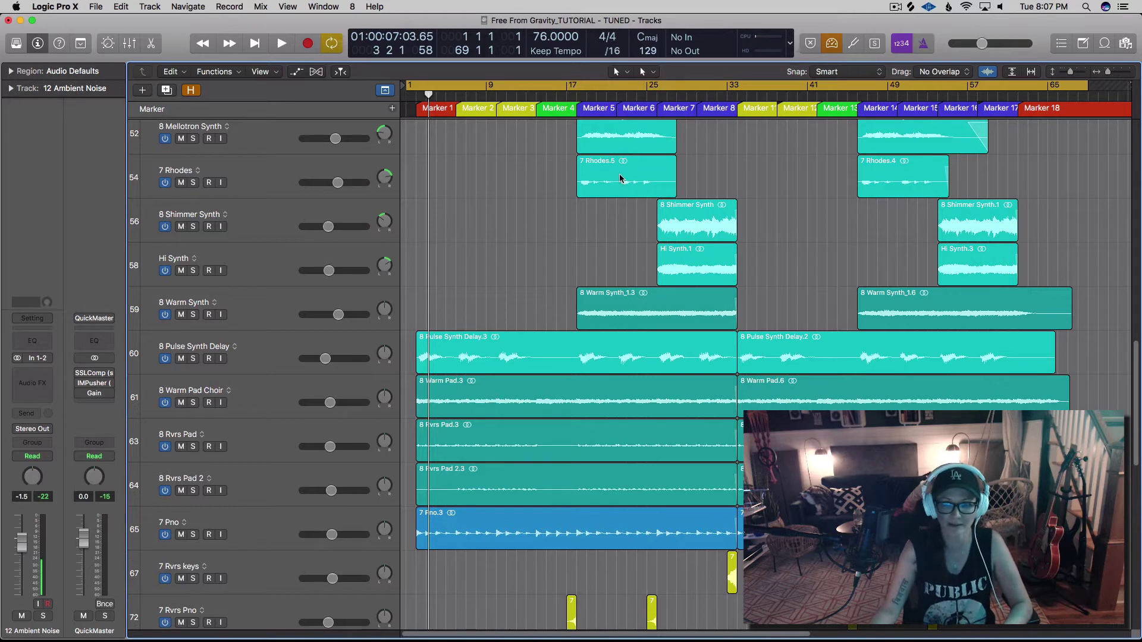
key("super+Up")
key("t")
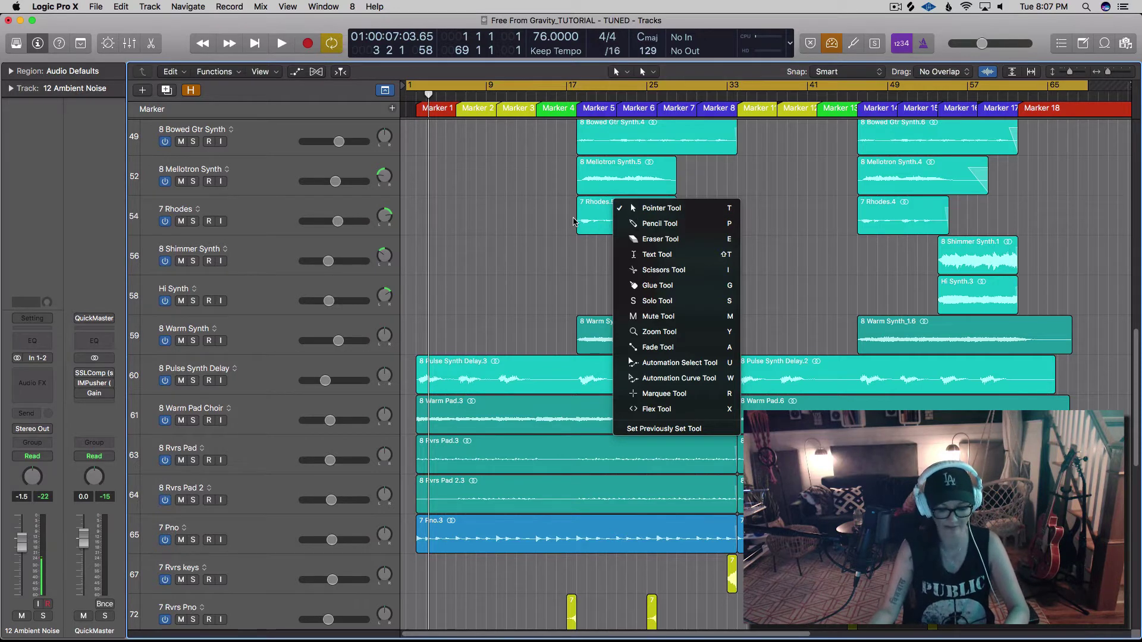
key("Escape")
key("super+Down")
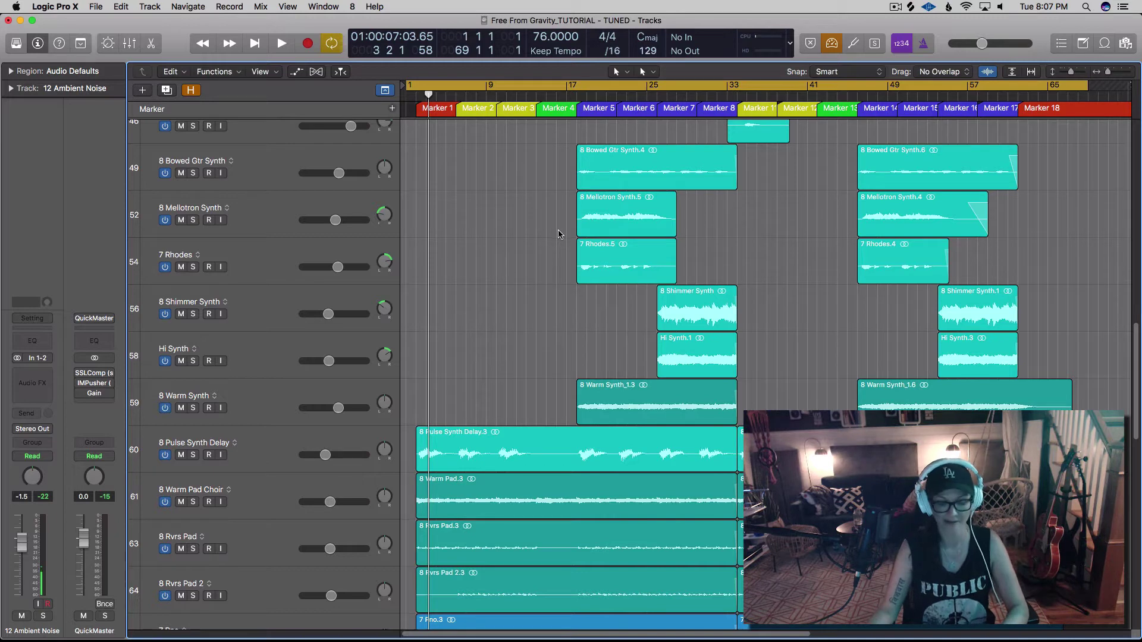
- Set both the secondary and the primary tool to the Fade Tool
left_click(644, 71)
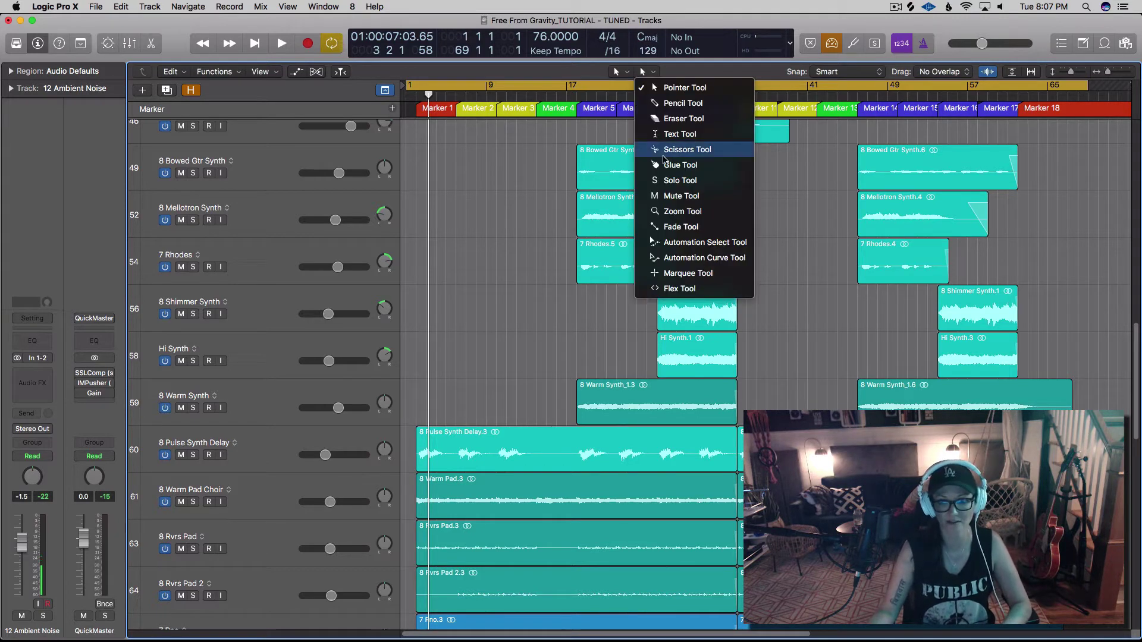
left_click(678, 226)
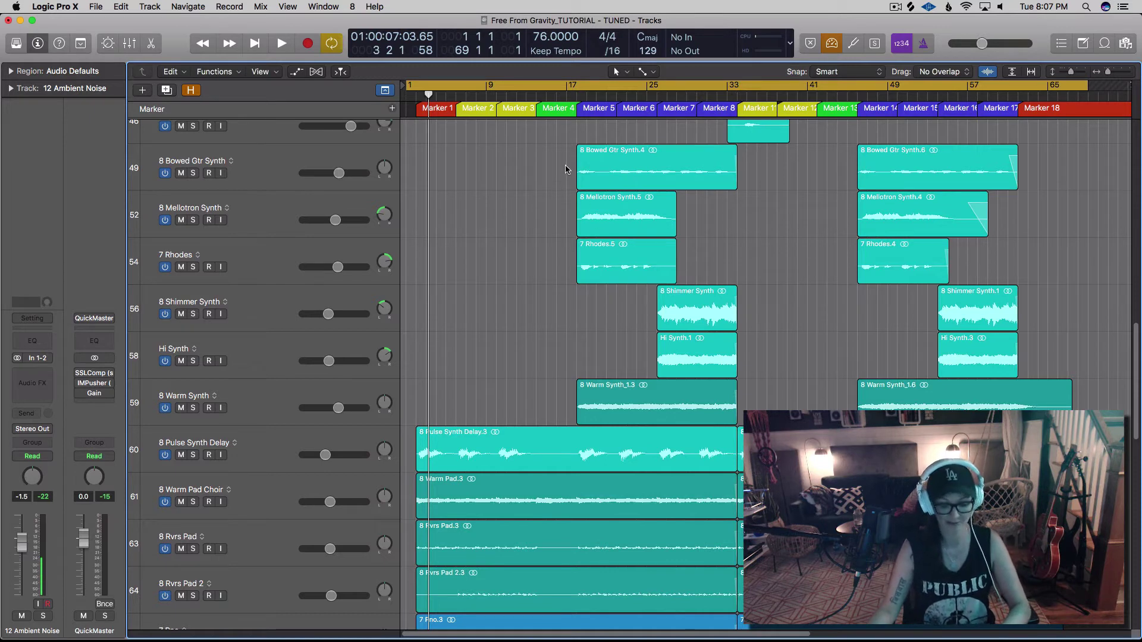
key("t")
key("t")
key("t")
key("a")
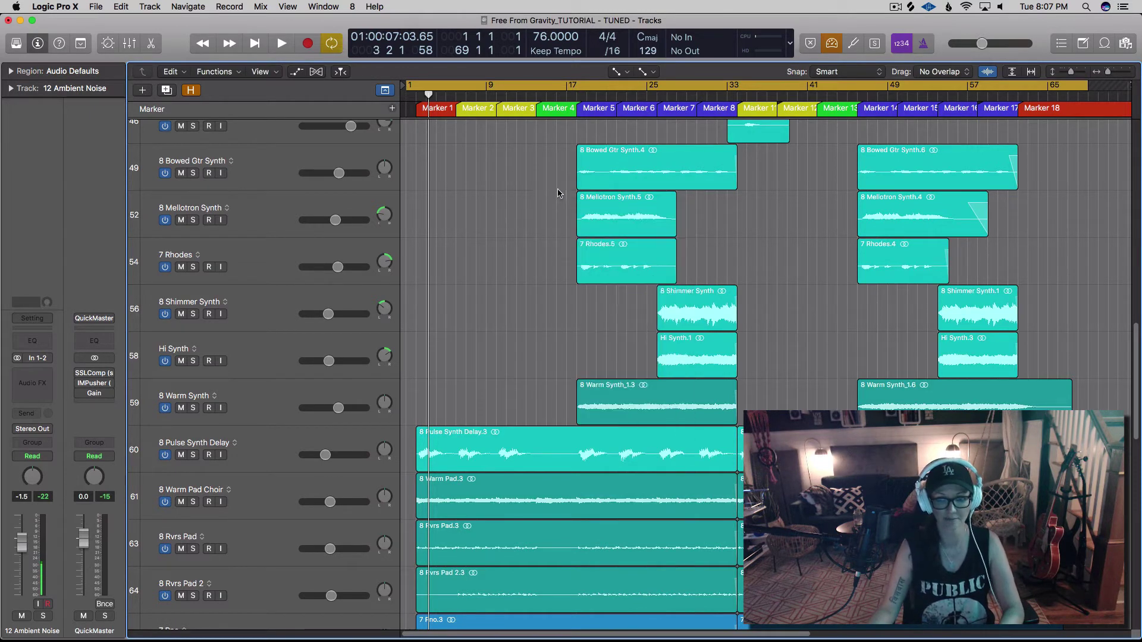
- Fade in the starts of the 8 Bowed Gtr Synth, 8 Mellotron Synth and 7 Rhodes regions at Marker 5 and reset the primary tool to Pointer
left_click_drag(559, 164, 570, 269)
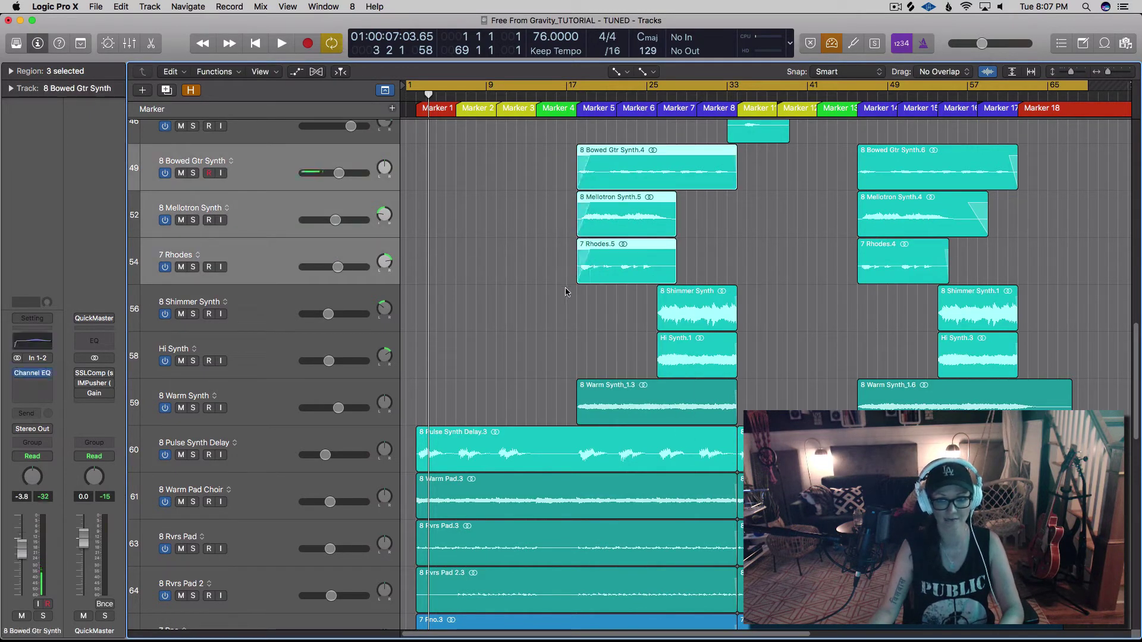
key("t")
key("t")
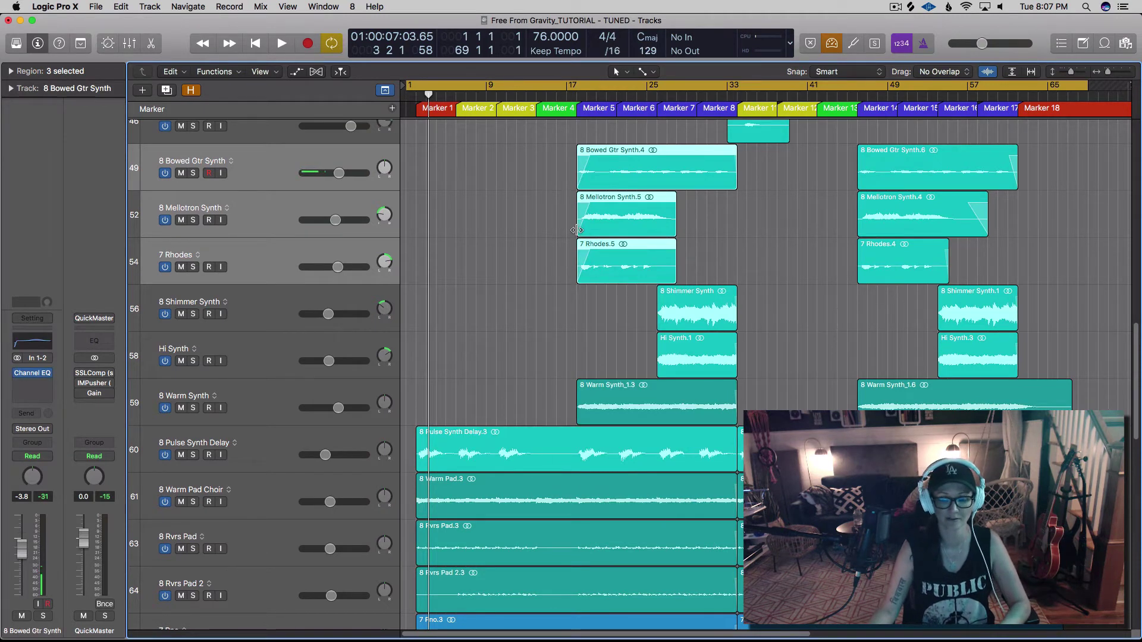
key("super+Left")
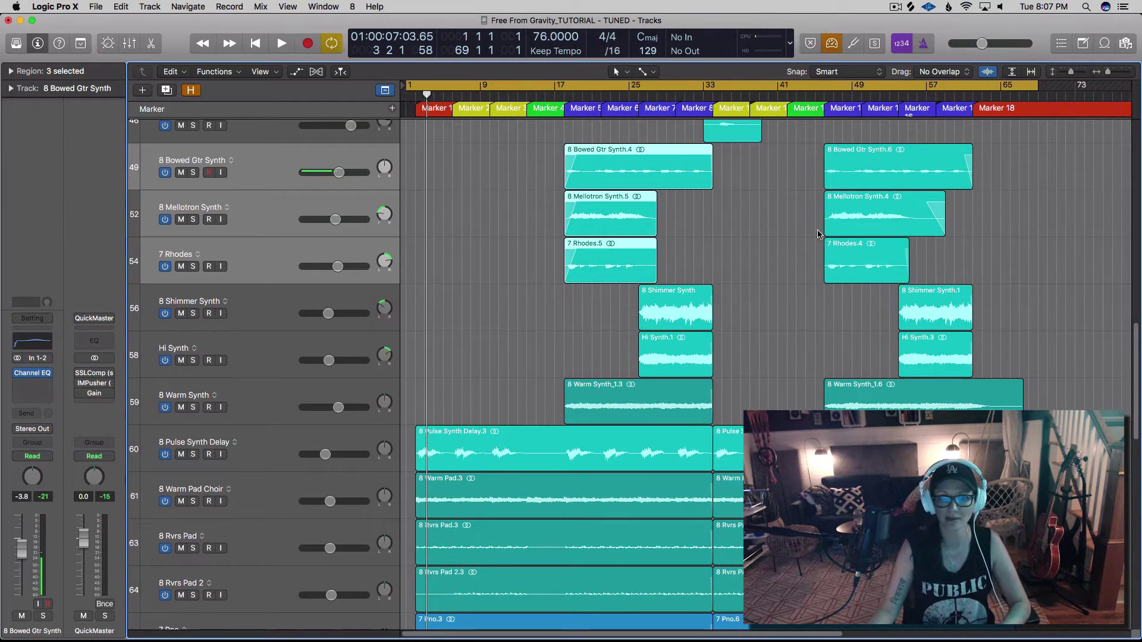
- Fade out the ends of the last 8 Rvrs Pad, 8 Rvrs Pad 2 and 7 Pno regions together with the Fade Tool
scroll(818, 234, "down", 3)
key("super+Left")
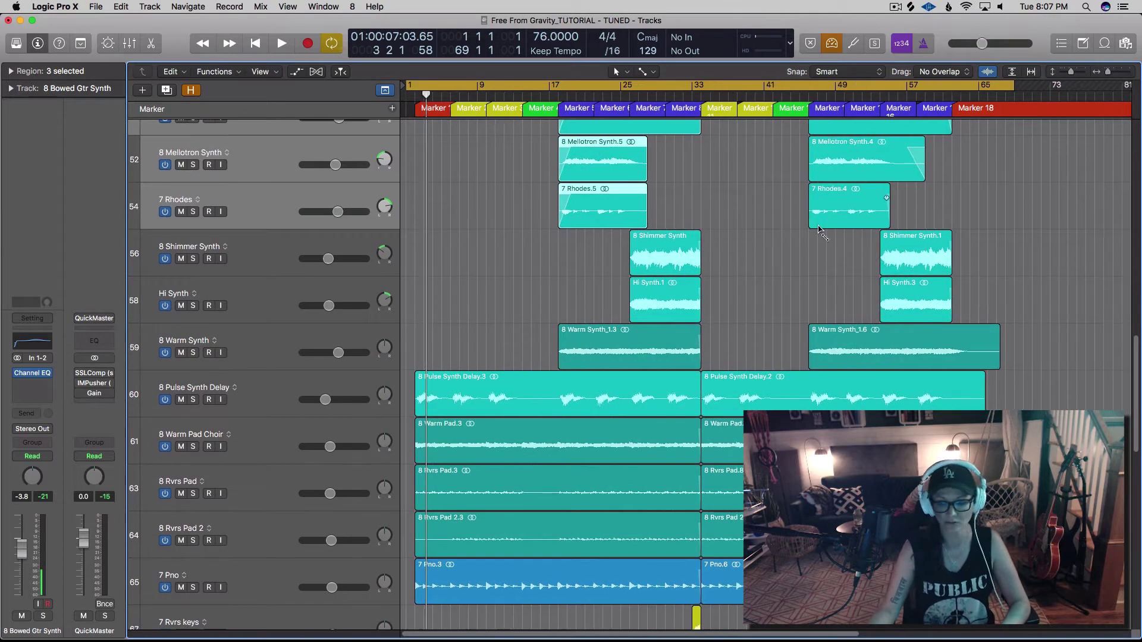
scroll(824, 237, "down", 5)
key("t")
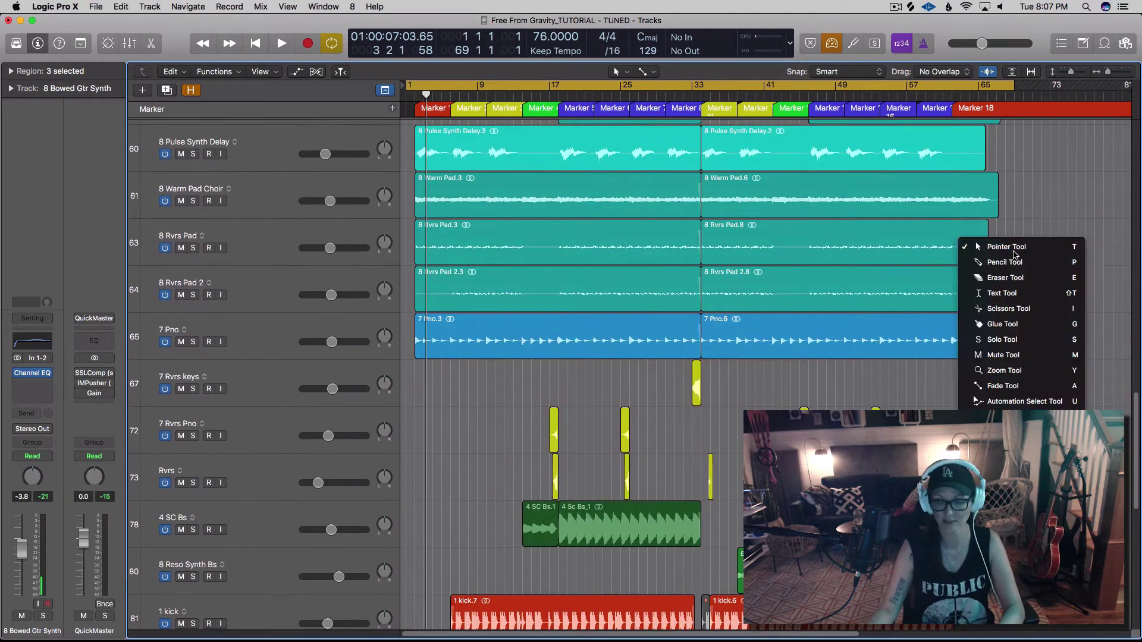
key("a")
left_click_drag(1031, 229, 1002, 331)
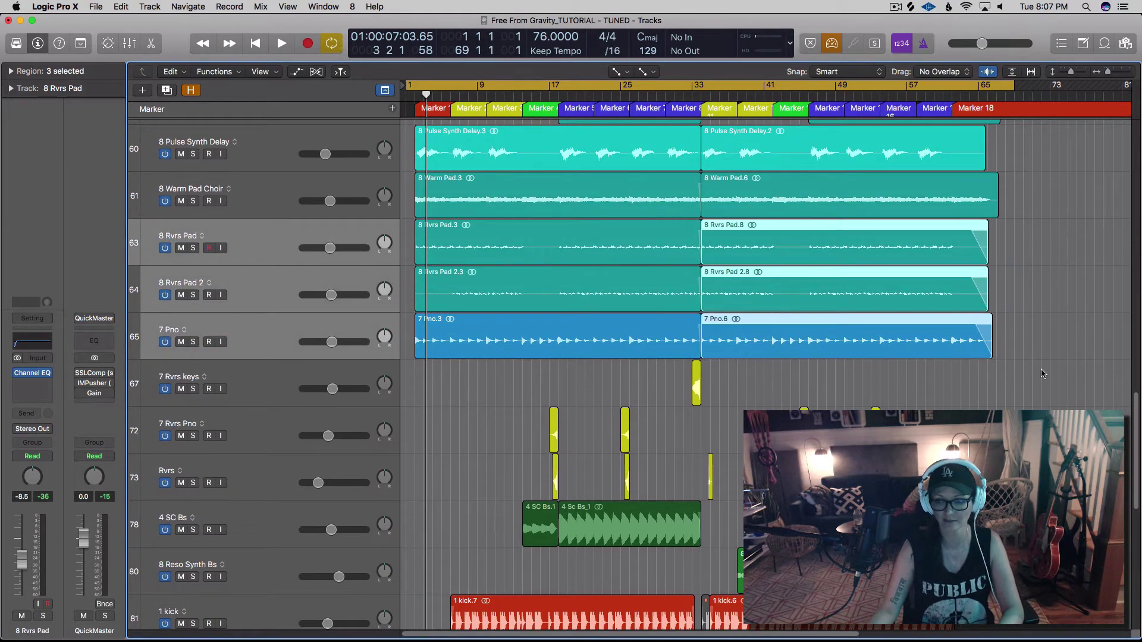
- Reset both the primary and the secondary tool to Pointer
key("super+Left")
key("t")
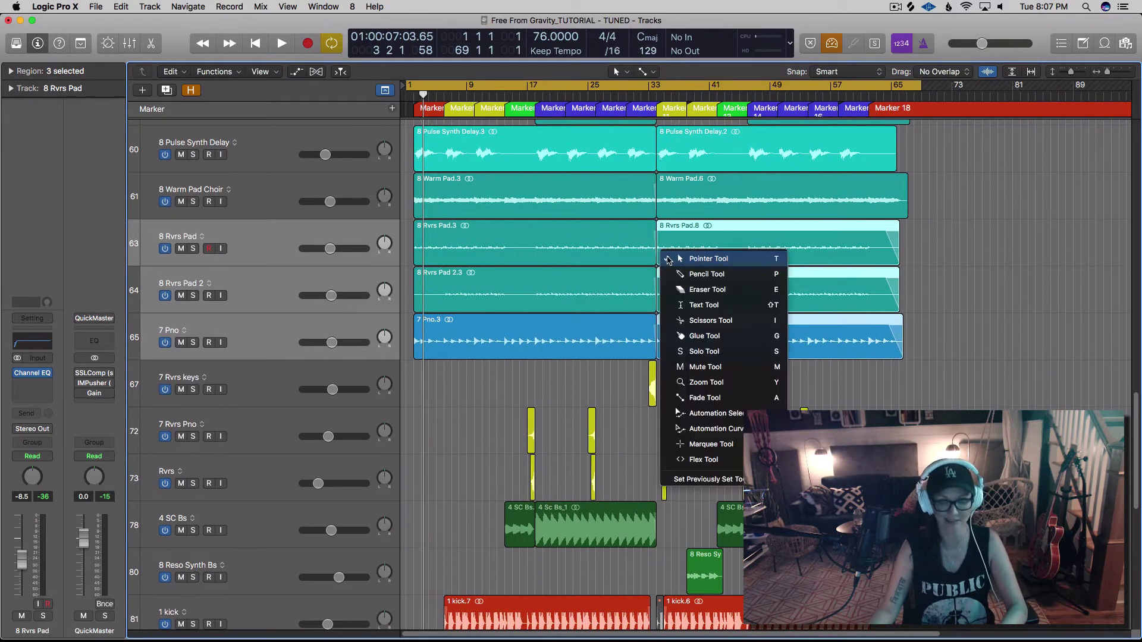
left_click(667, 260)
scroll(722, 258, "up", 4)
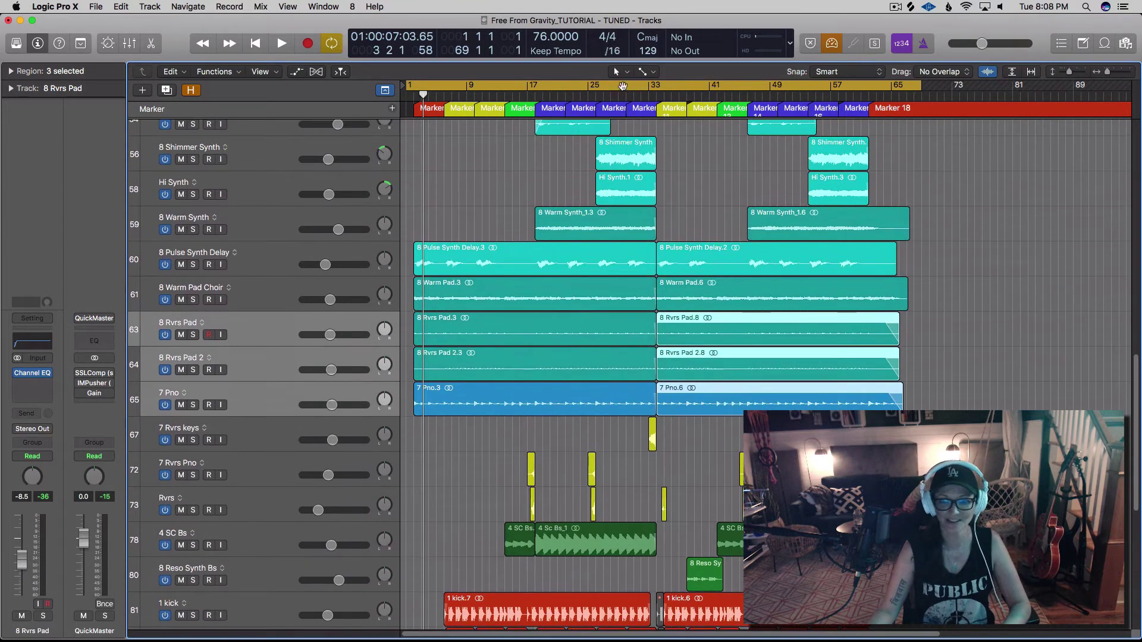
left_click(645, 71)
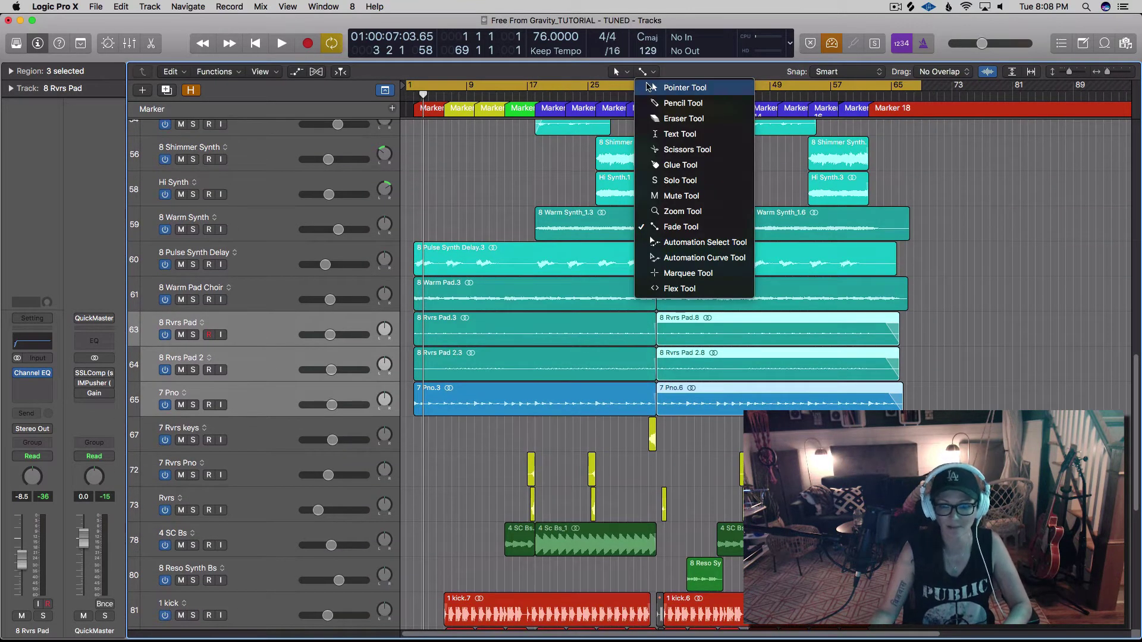
left_click(649, 87)
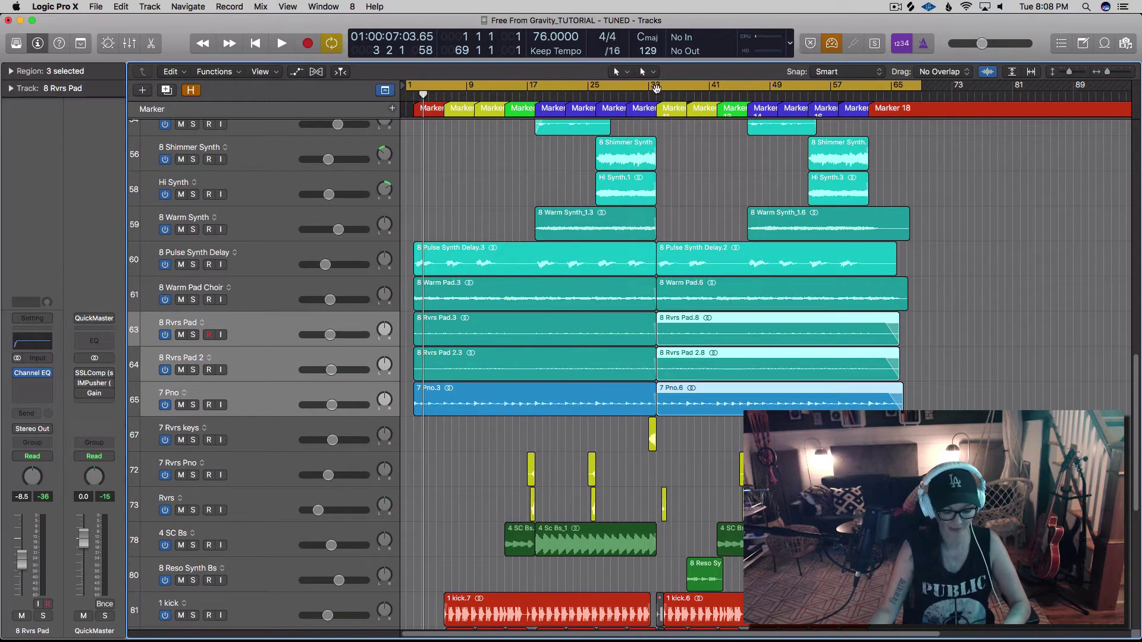
- Mute the first 8 Pulse Synth Delay region with the Mute Tool and return the primary tool to Pointer
key("t")
key("m")
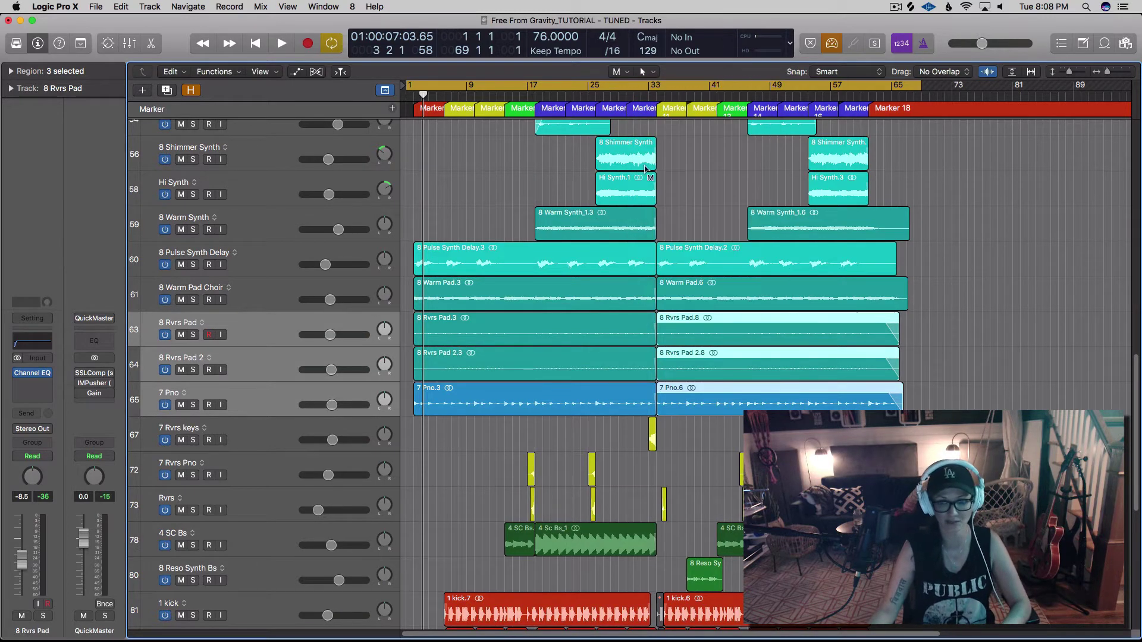
left_click(610, 266)
key("t")
key("t")
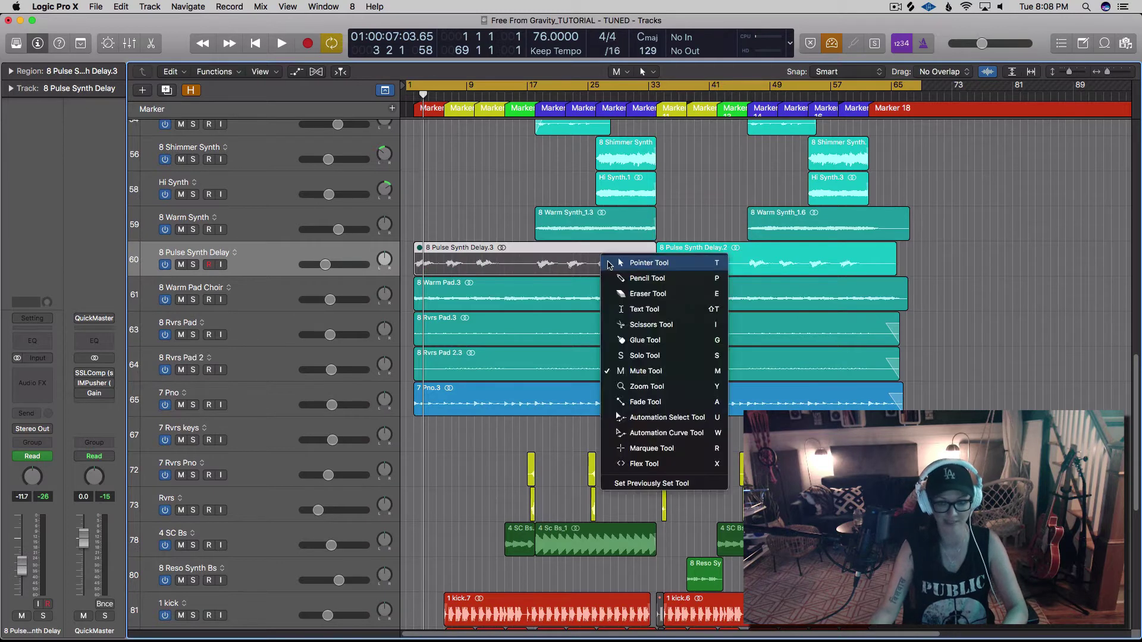
- Mute the second 7 Pno region with the Mute Tool and return the primary tool to Pointer
key("t")
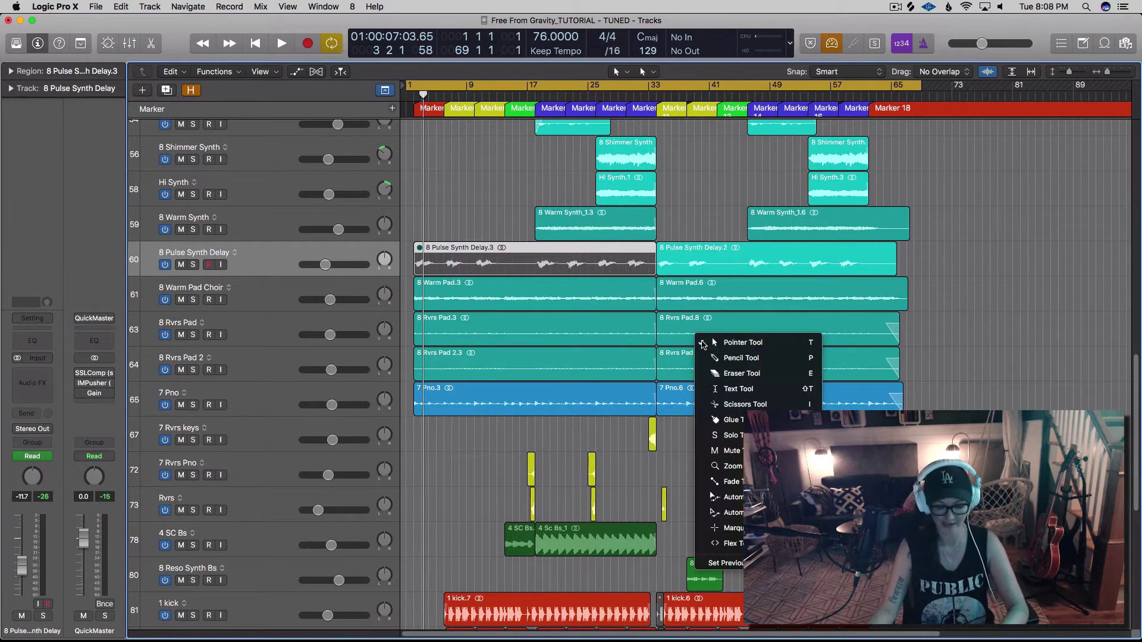
key("m")
left_click(706, 404)
key("t")
key("t")
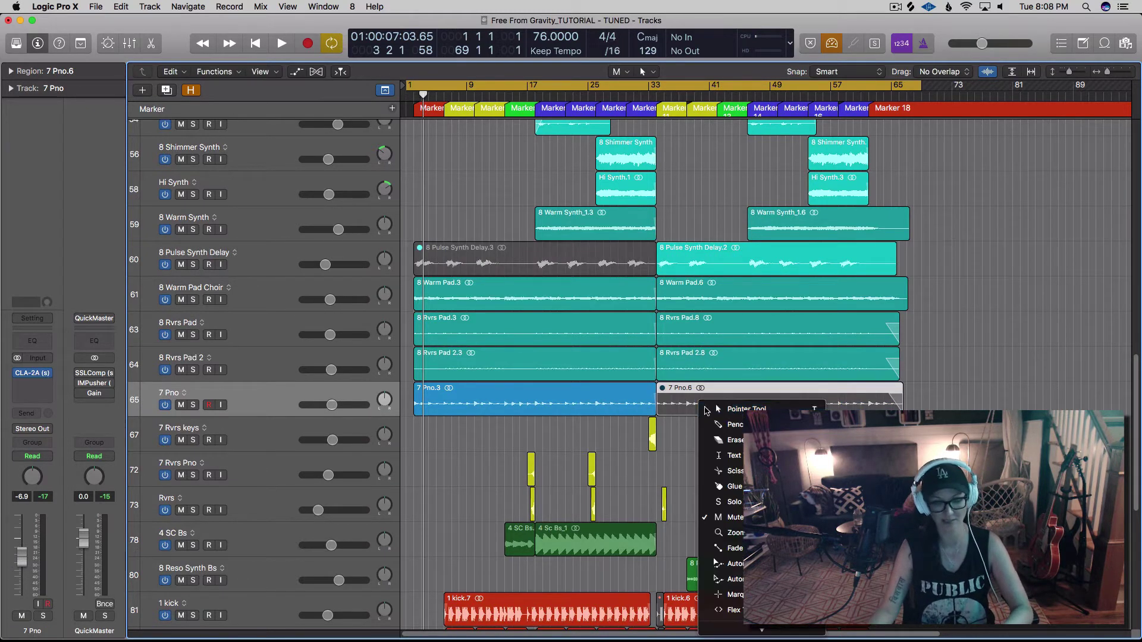
- Apply the Solo Tool to the first 8 Rvrs Pad region and reset the primary tool to Pointer
key("t")
key("s")
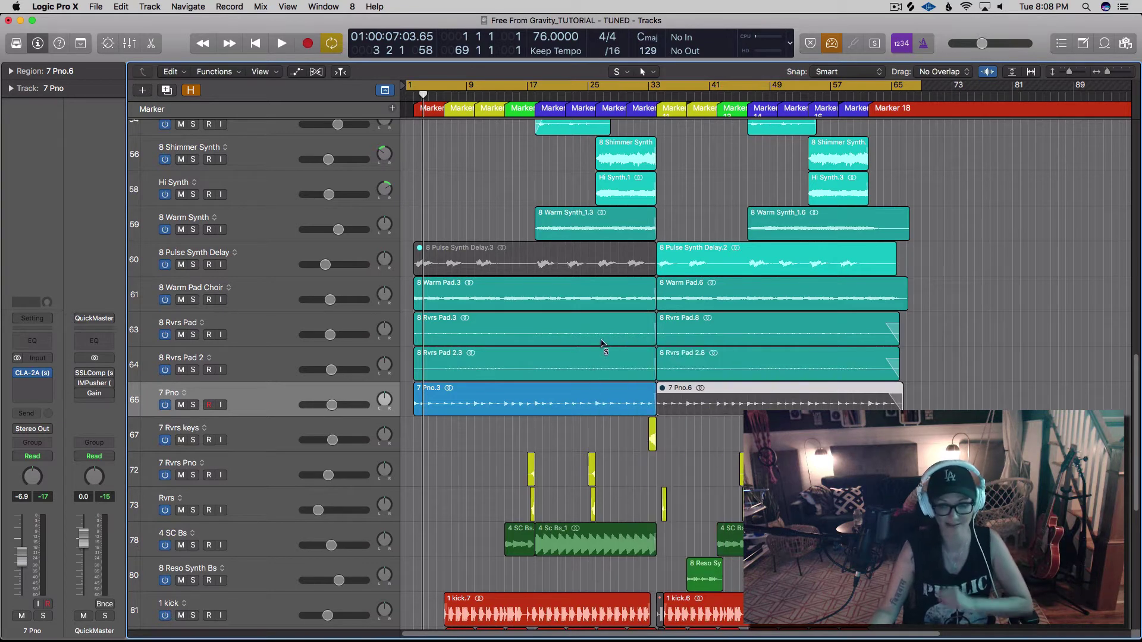
left_click(601, 343)
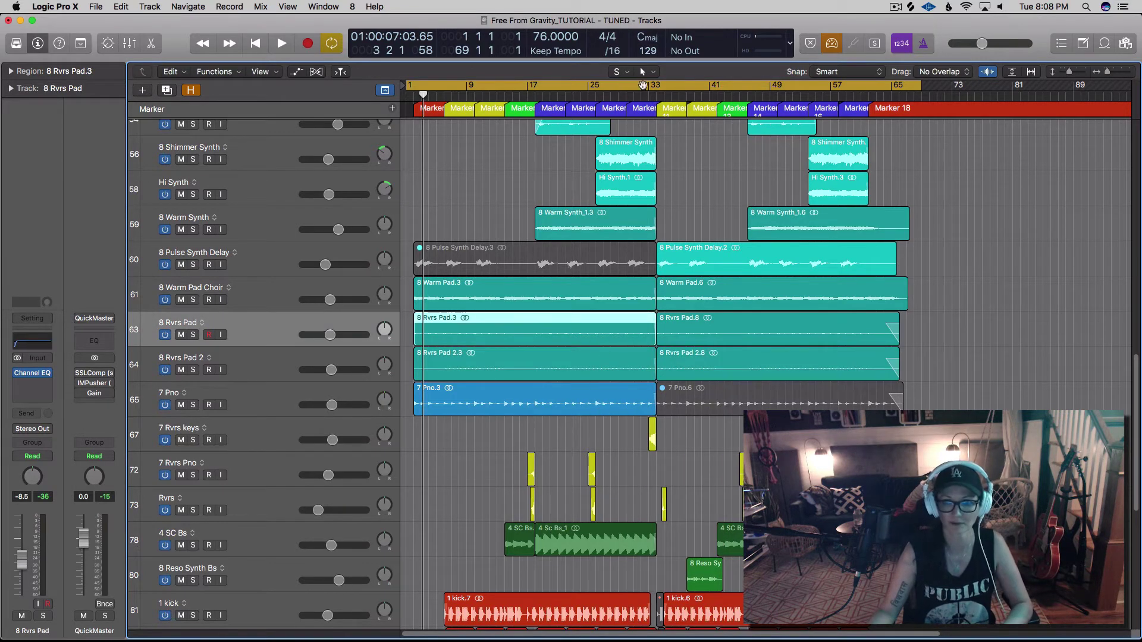
left_click(622, 74)
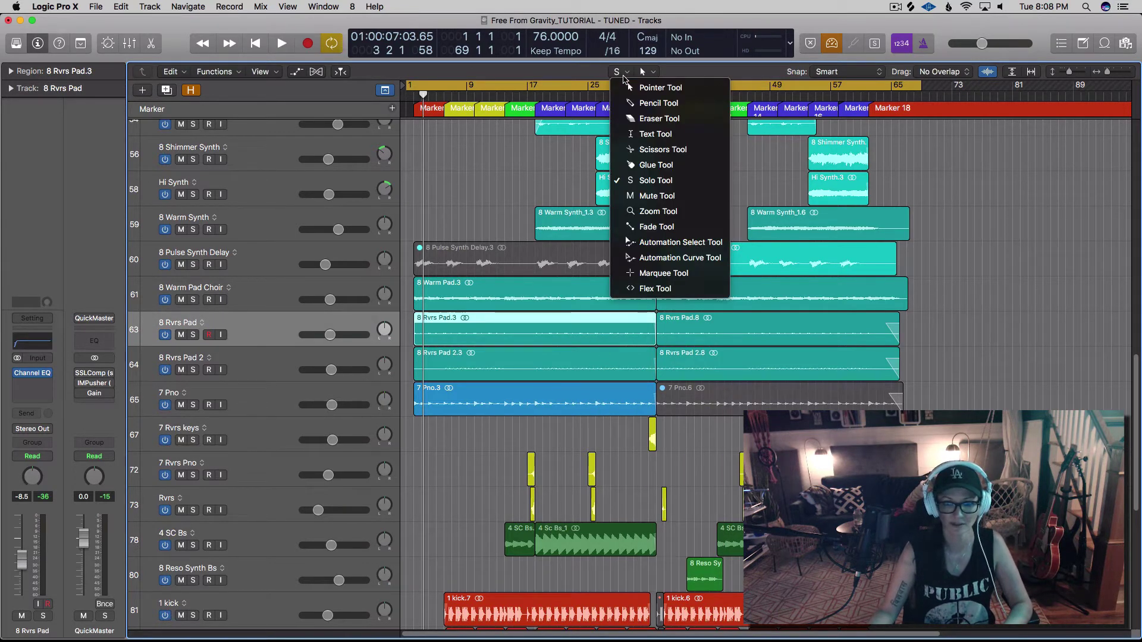
left_click(630, 87)
- Solo the 8 Rvrs Pad track and switch its solo off again
key("s")
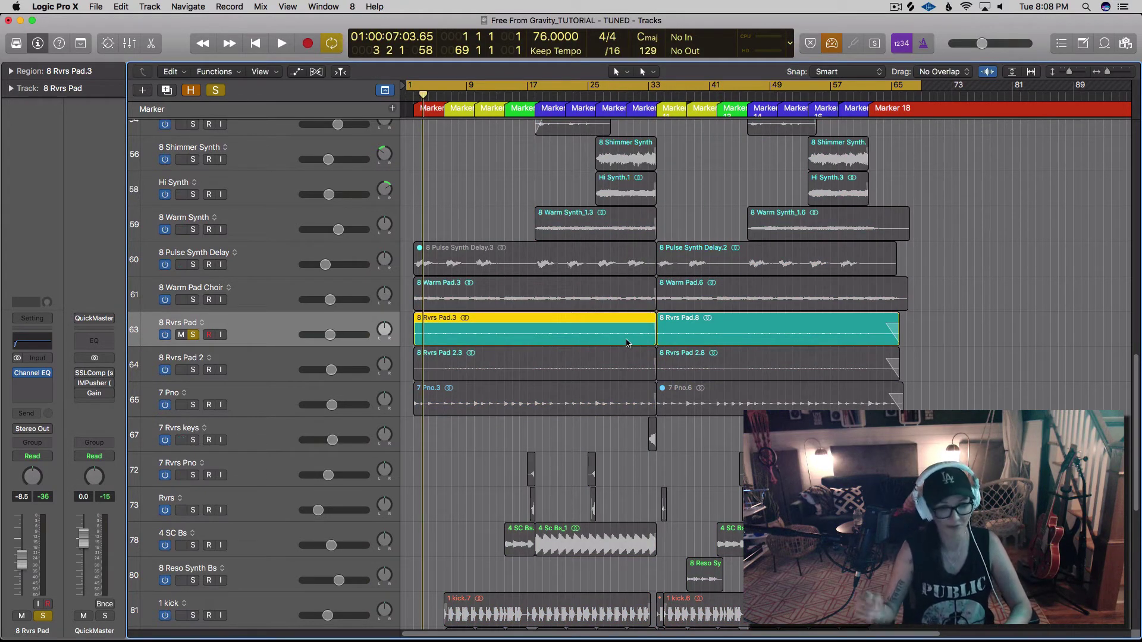
key("s")
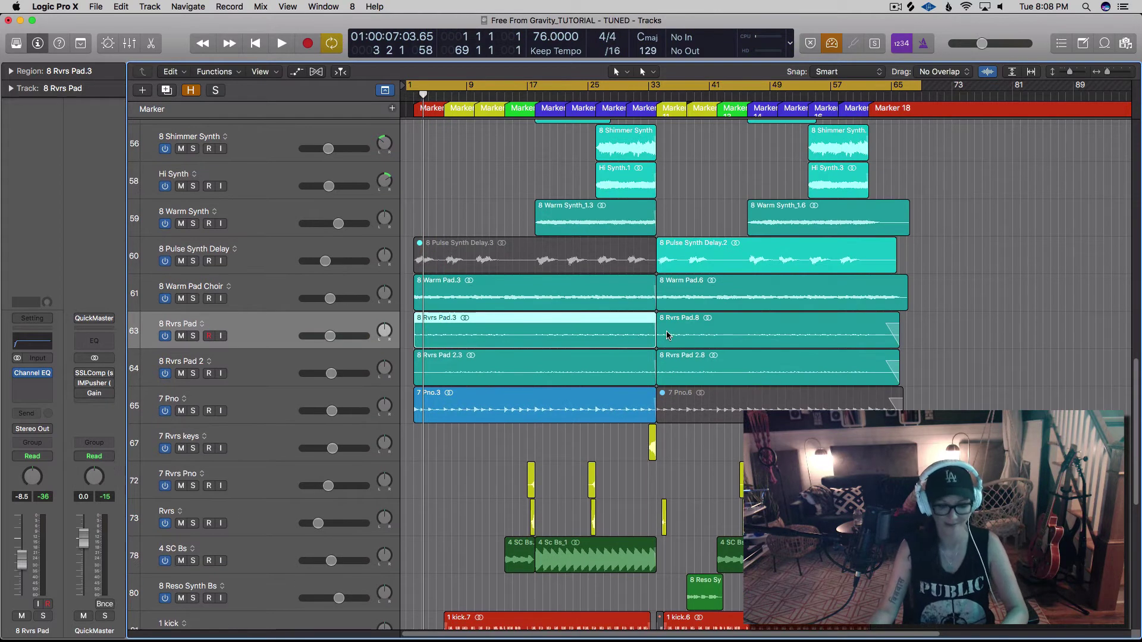
key("t")
key("Escape")
key("super+Left")
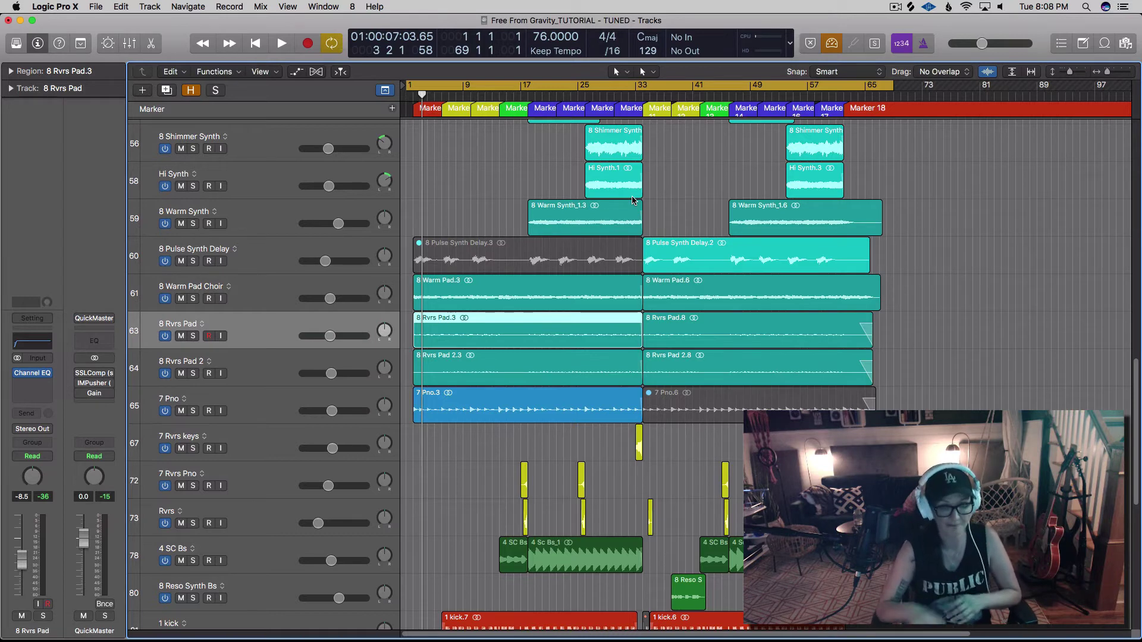
- Create three new audio tracks below the 8 Rvrs Pad track, using Input 1 and Output 1 + 2
left_click(143, 91)
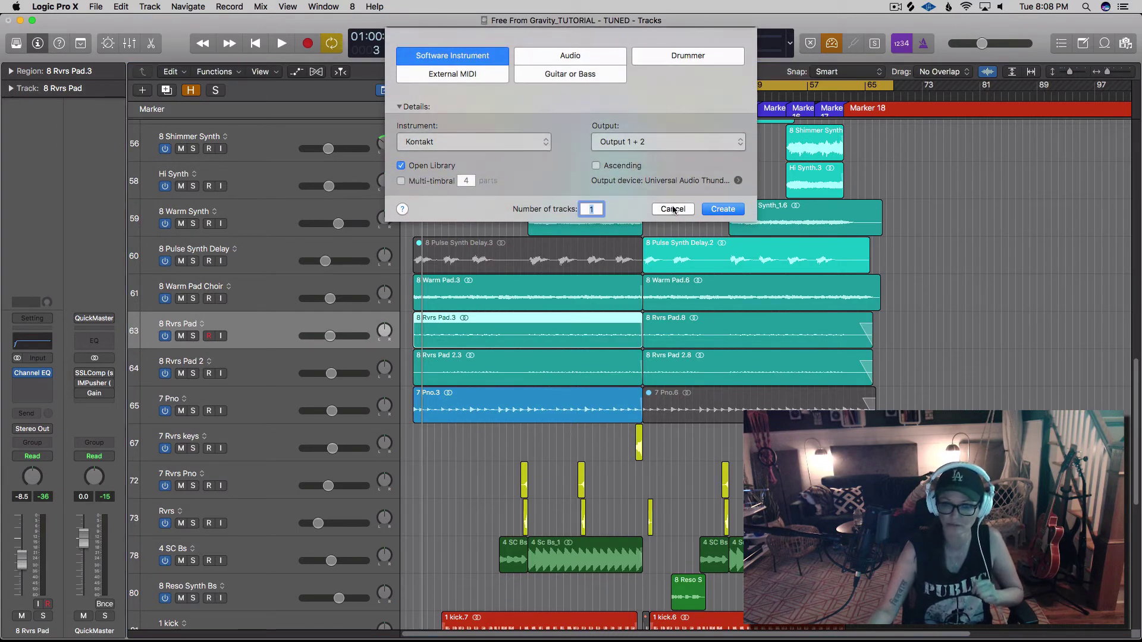
left_click(673, 209)
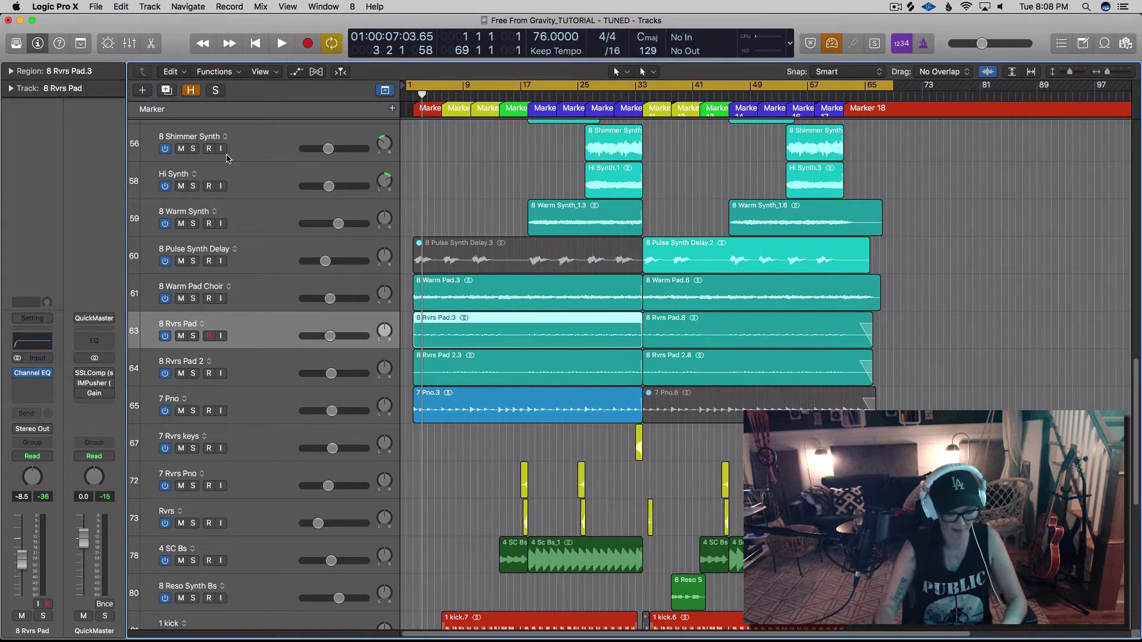
key("alt+super+n")
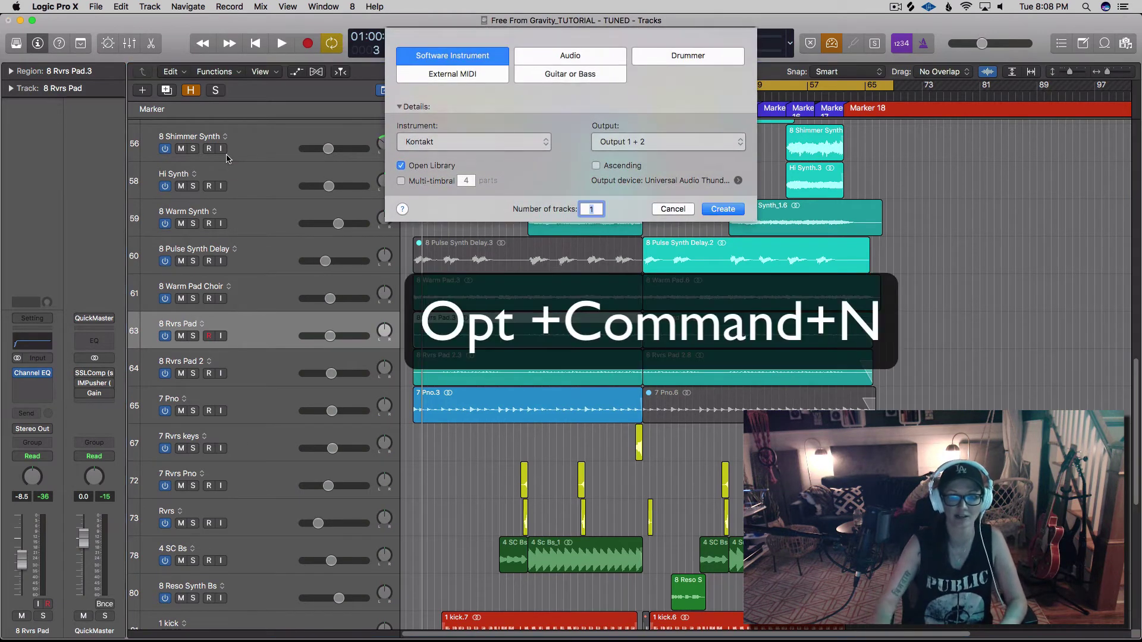
key("Right")
key("Right")
key("Right")
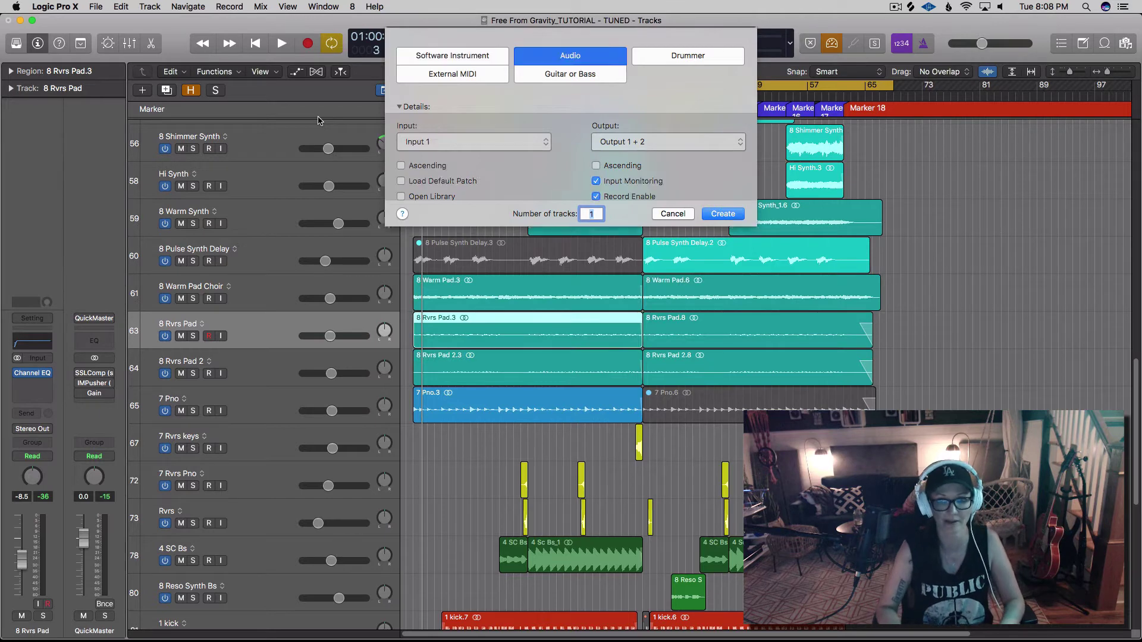
key("Left")
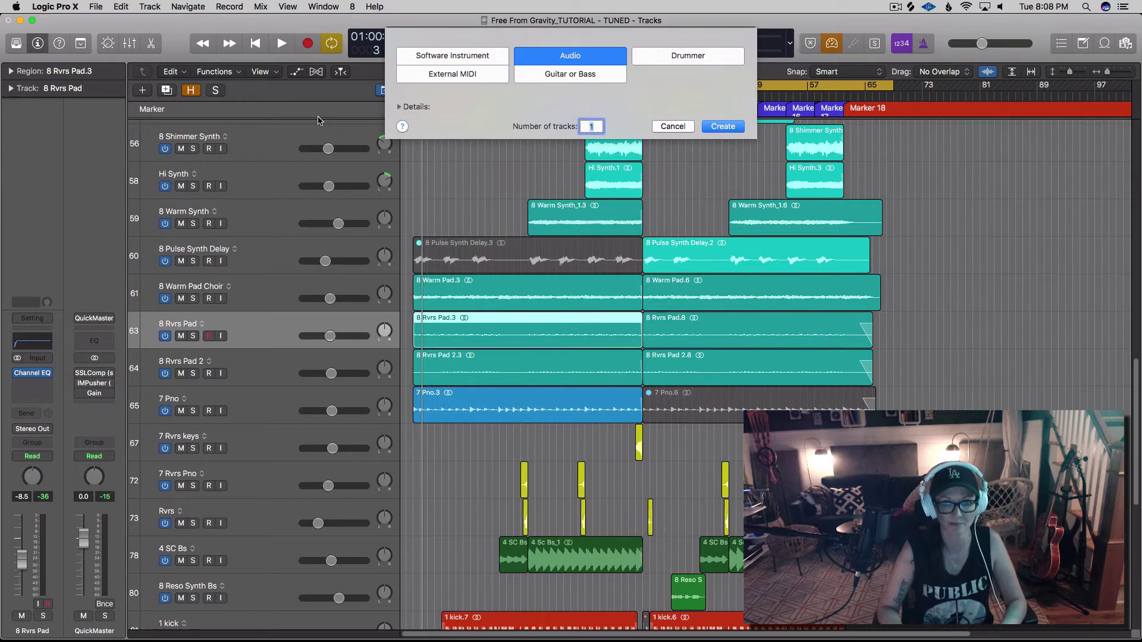
key("Left")
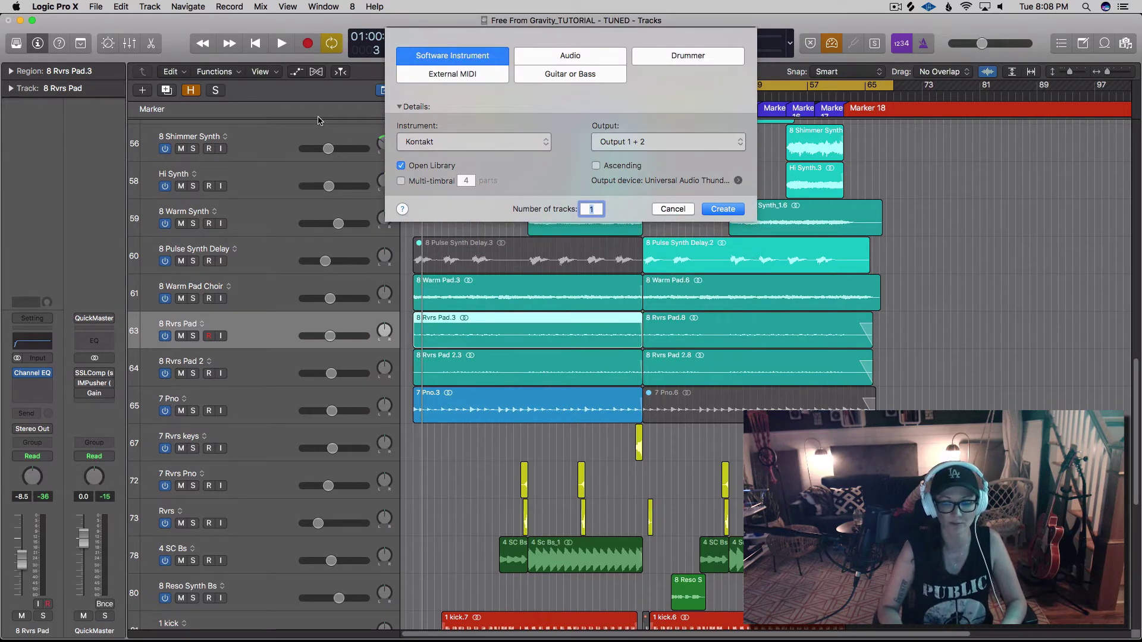
key("Right")
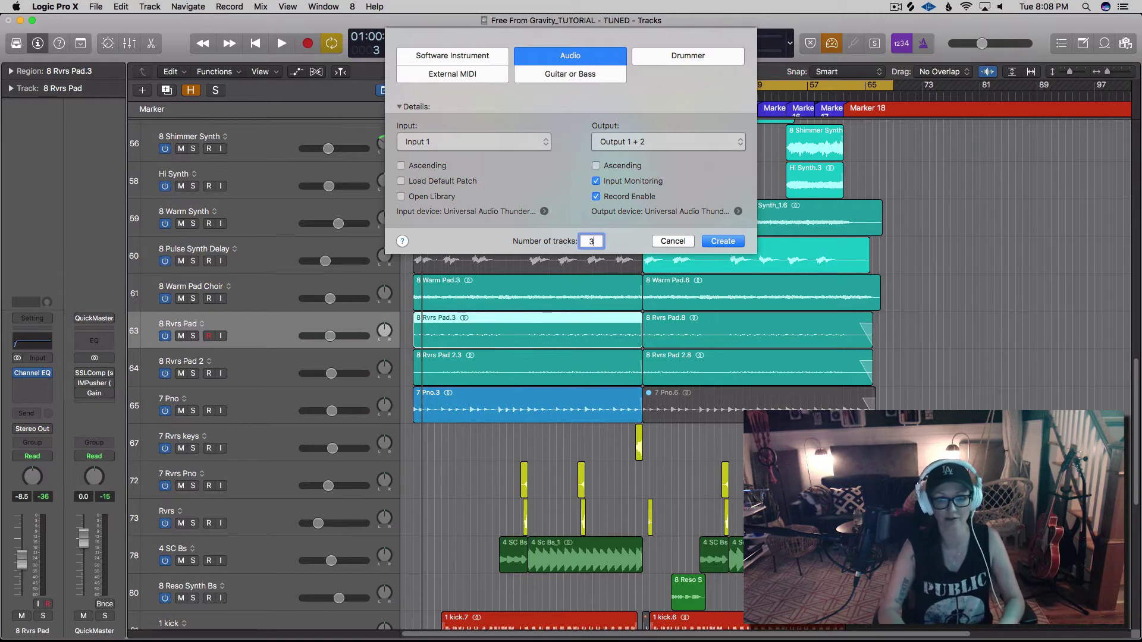
key("Return")
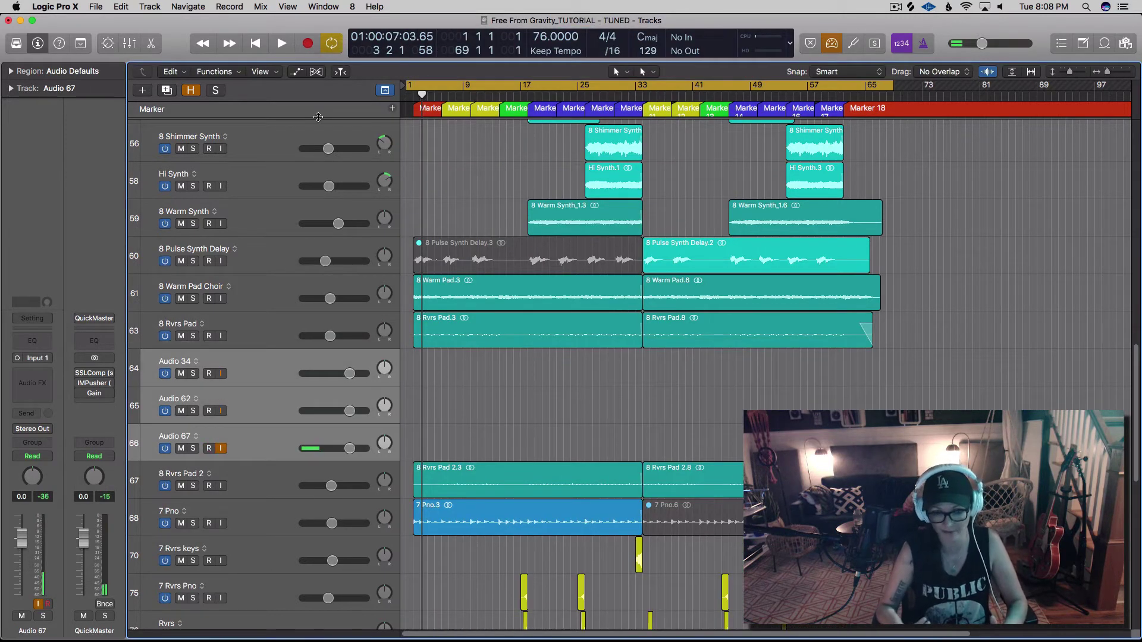
- Turn off input monitoring on the Audio 67 track and duplicate that track twice
left_click(221, 448)
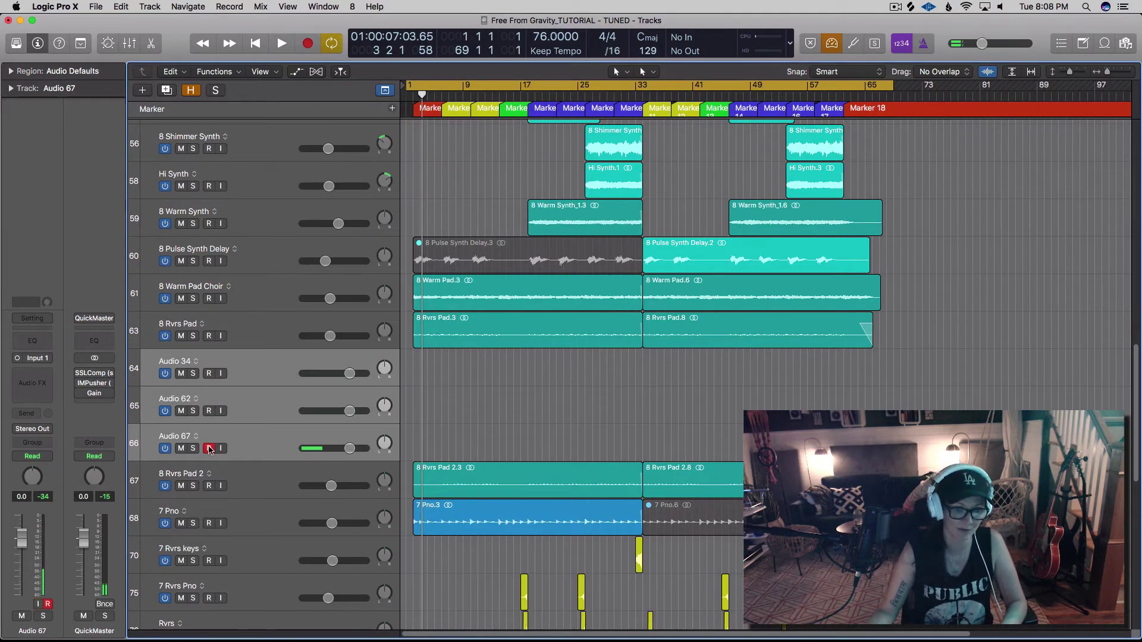
left_click(256, 441)
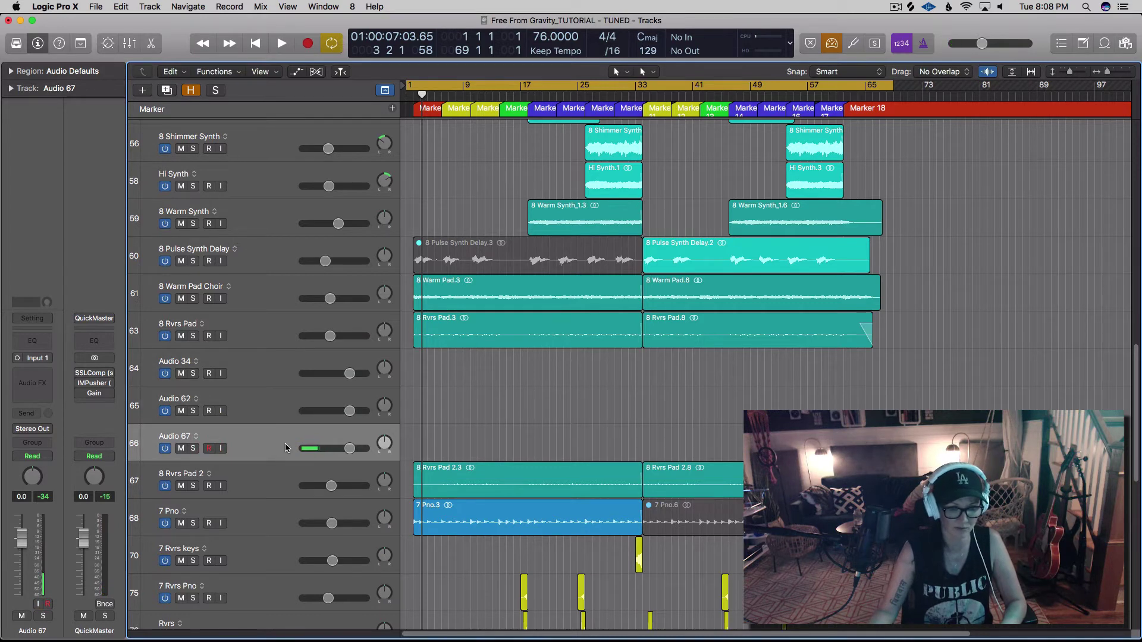
scroll(284, 444, "down", 3)
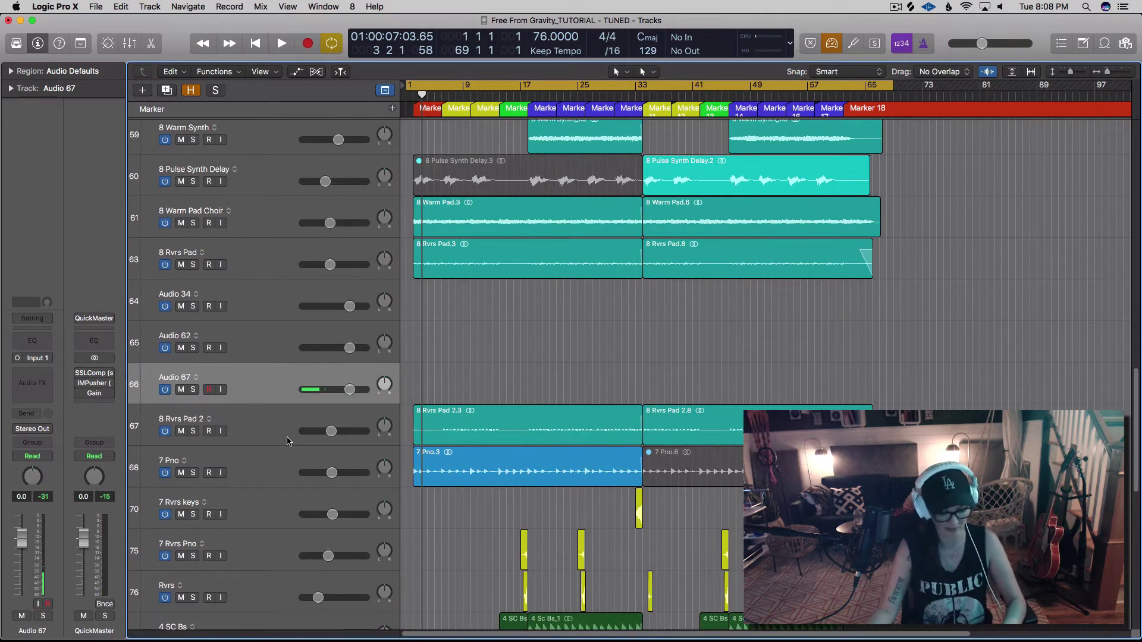
key("super+d")
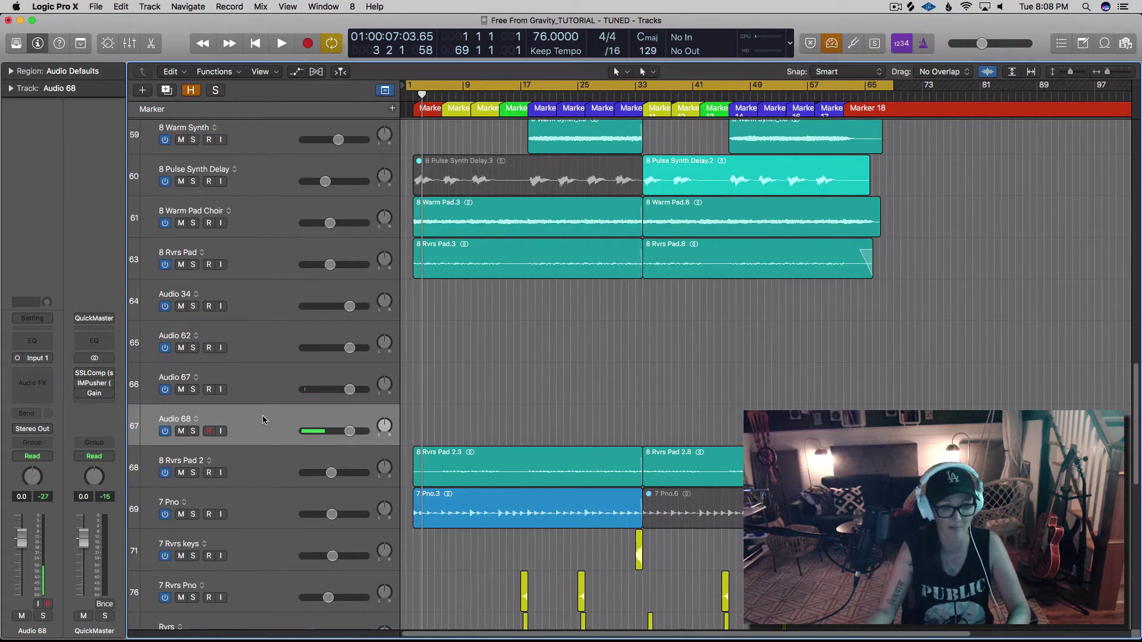
left_click(258, 395)
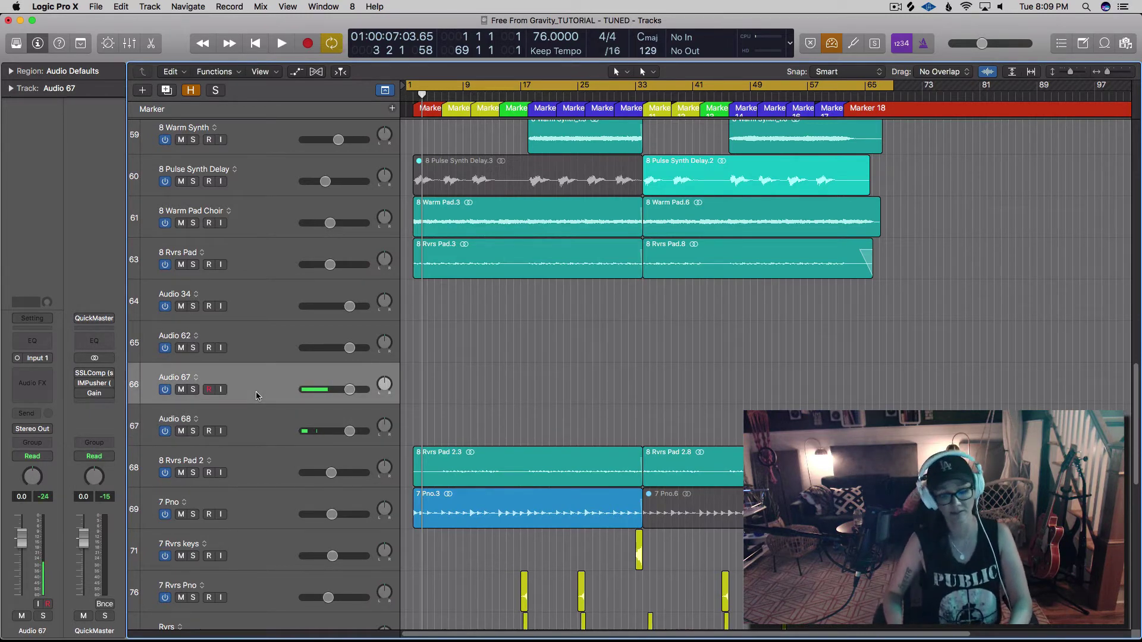
key("super+d")
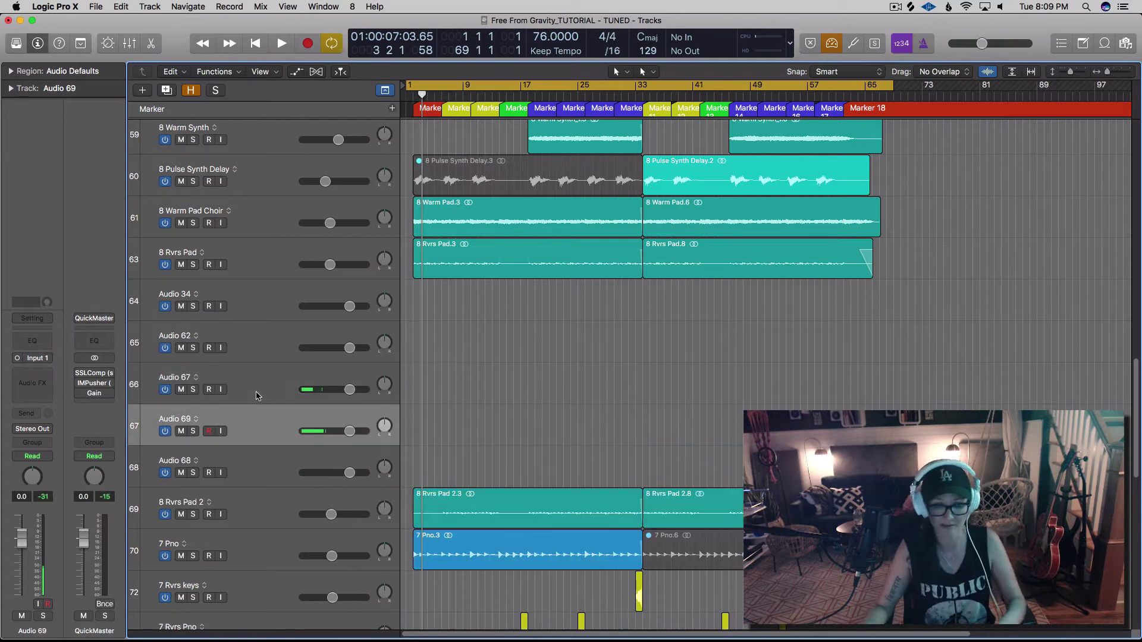
- Duplicate the 1 kick track as an empty track with the same channel strip settings
scroll(260, 393, "down", 5)
scroll(265, 394, "down", 4)
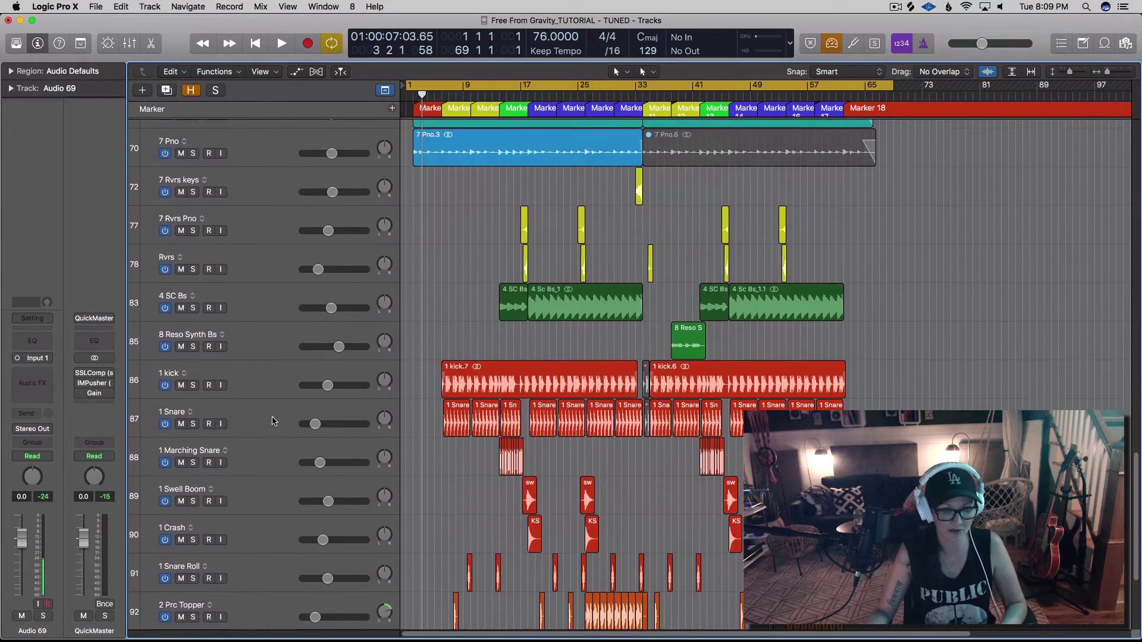
left_click(268, 395)
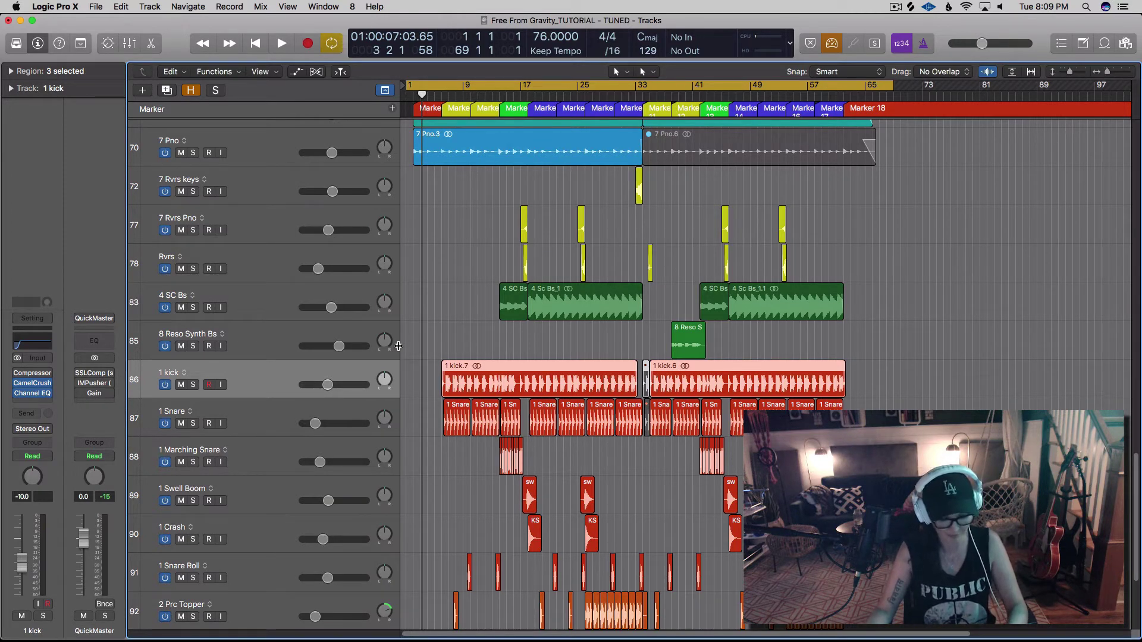
key("super+alt+a")
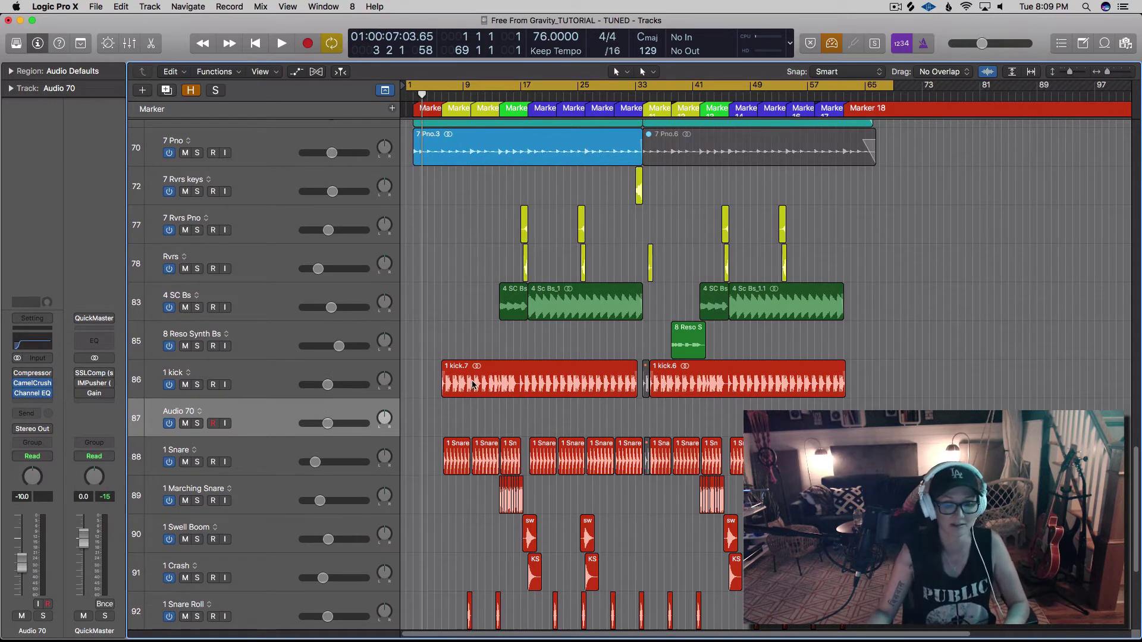
key("super+Up")
key("super+Up")
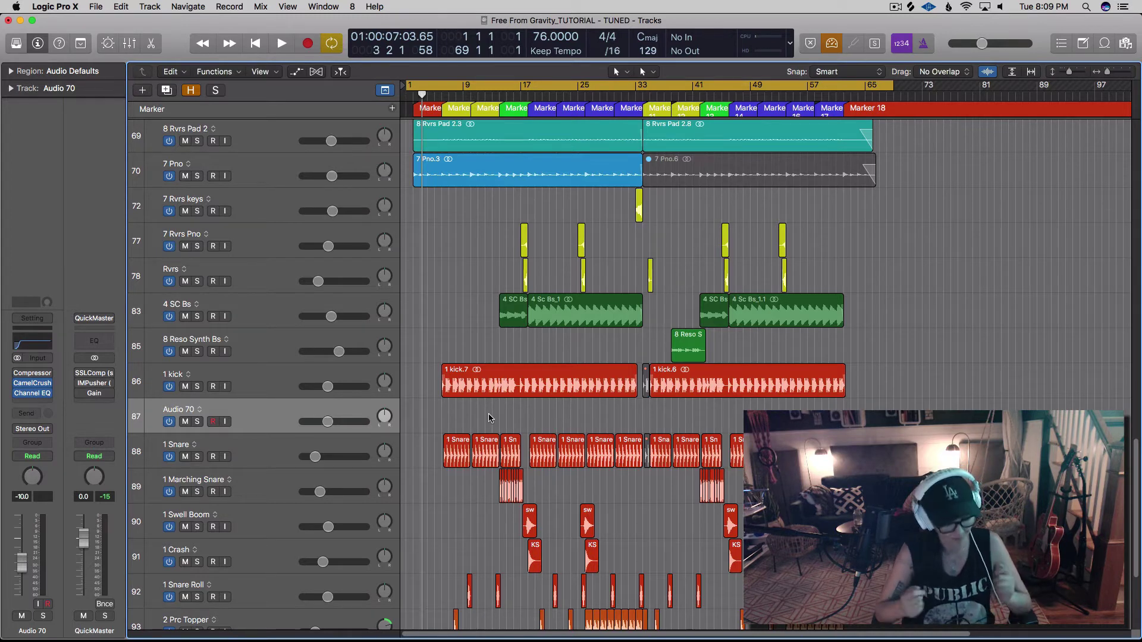
- Bounce the 1 Snare regions in place to a new track named Snare.cm, muting the source regions
key("super+Up")
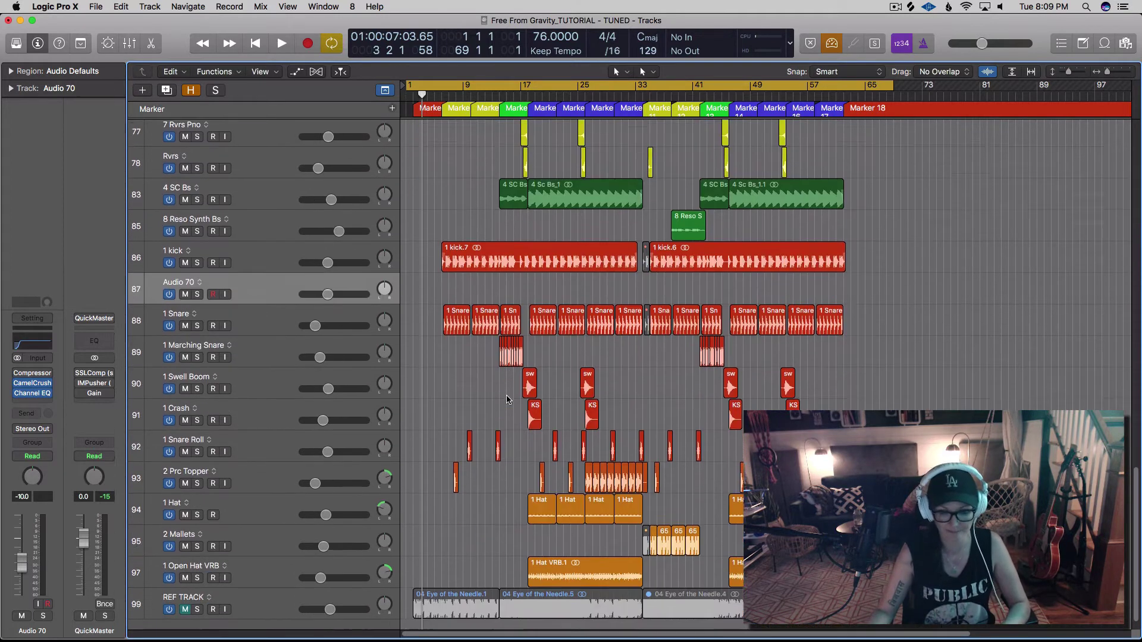
key("super+Up")
left_click(364, 343)
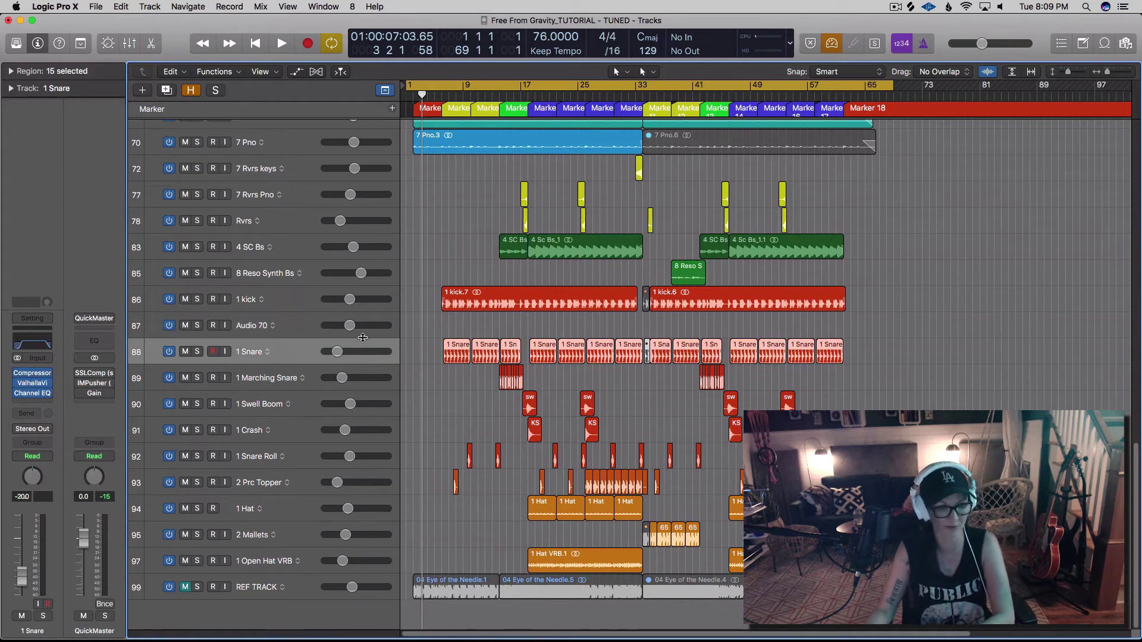
key("super+Down")
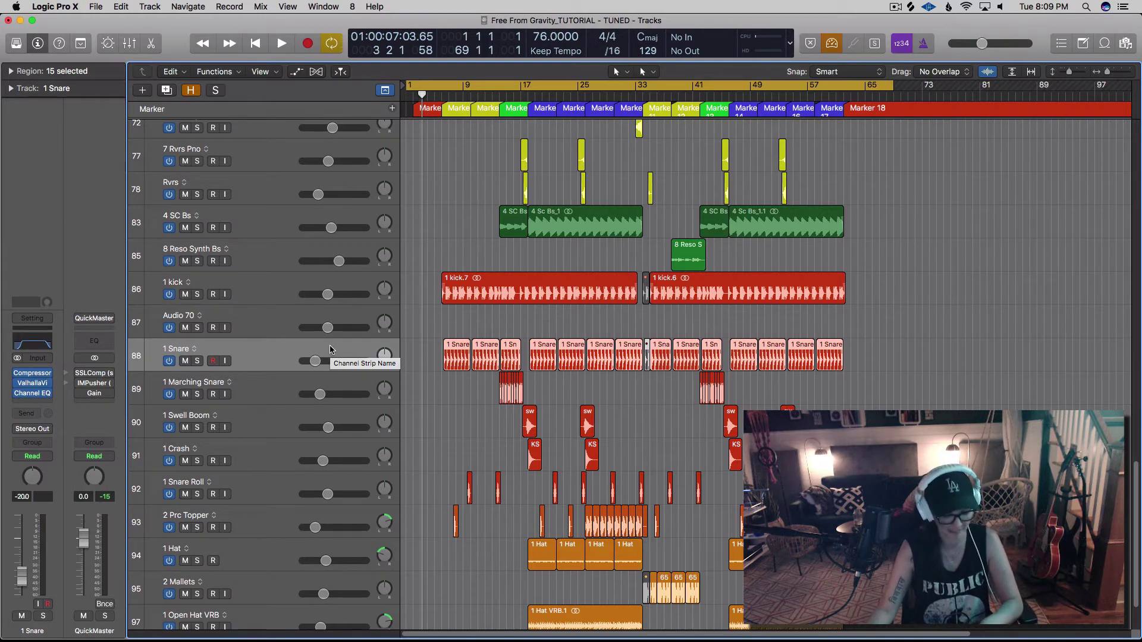
key("ctrl+b")
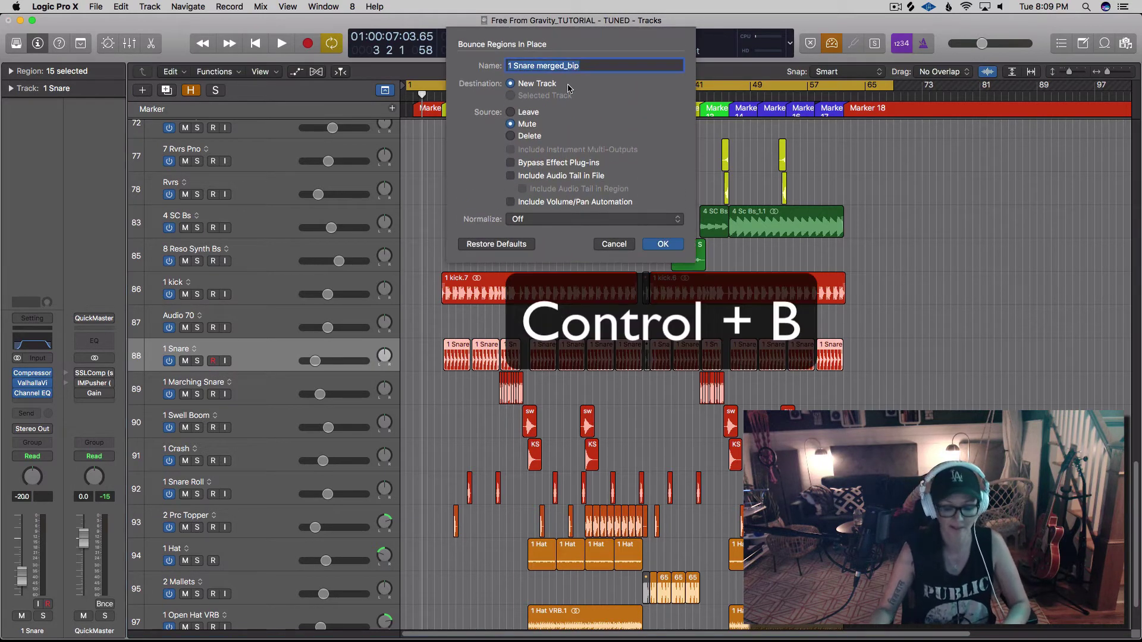
type("Snare.cm")
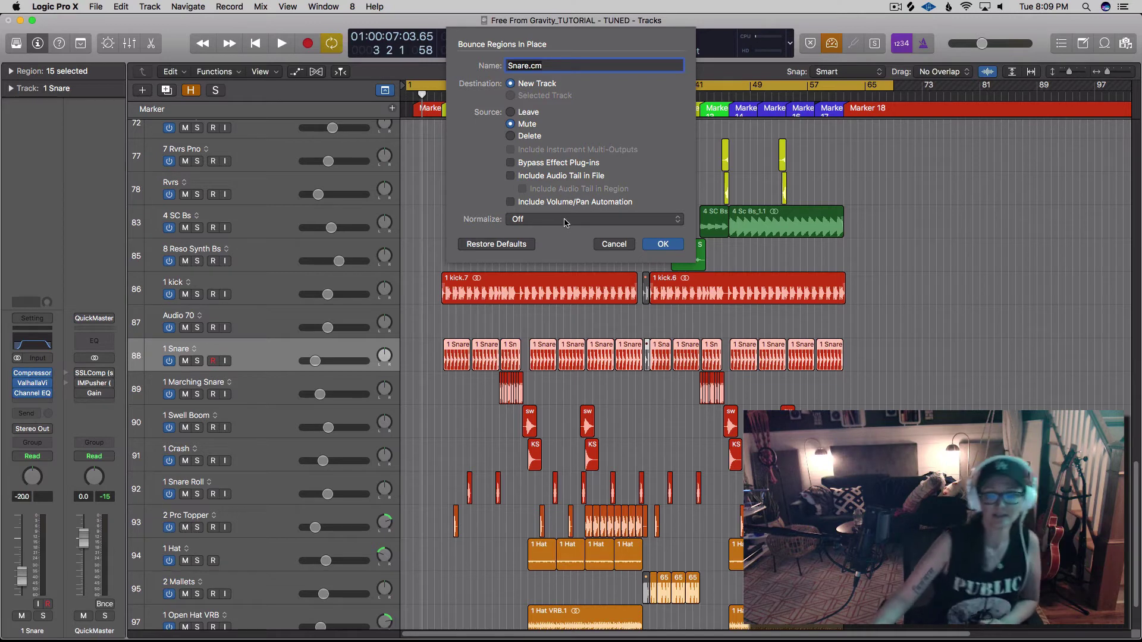
left_click(663, 244)
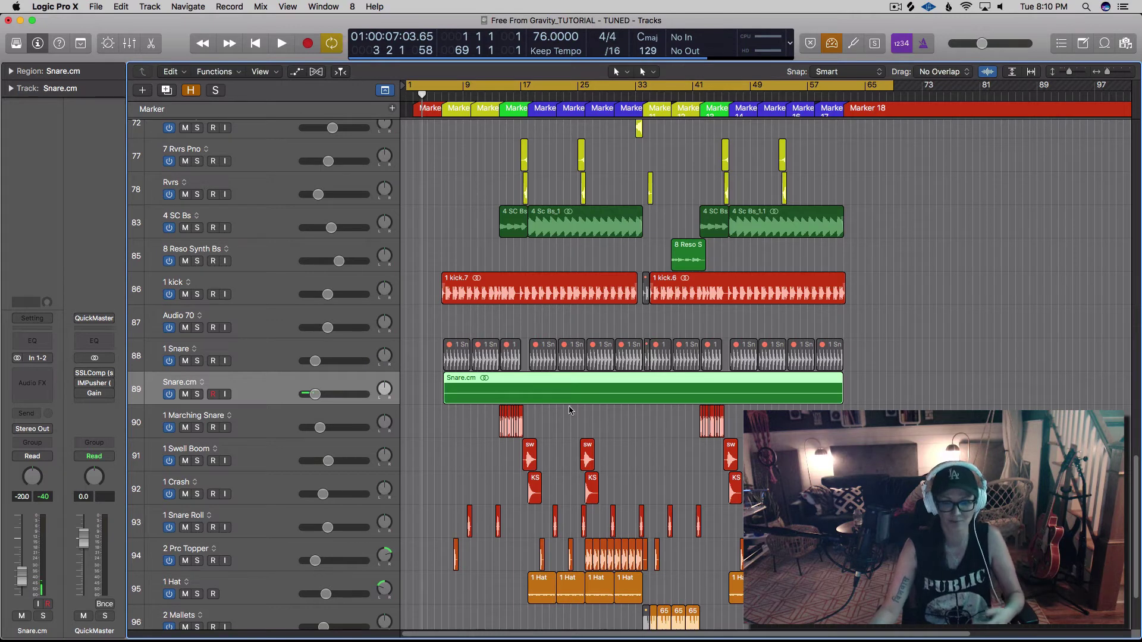
- Turn off, mute and hide the original 1 Snare track
left_click(256, 354)
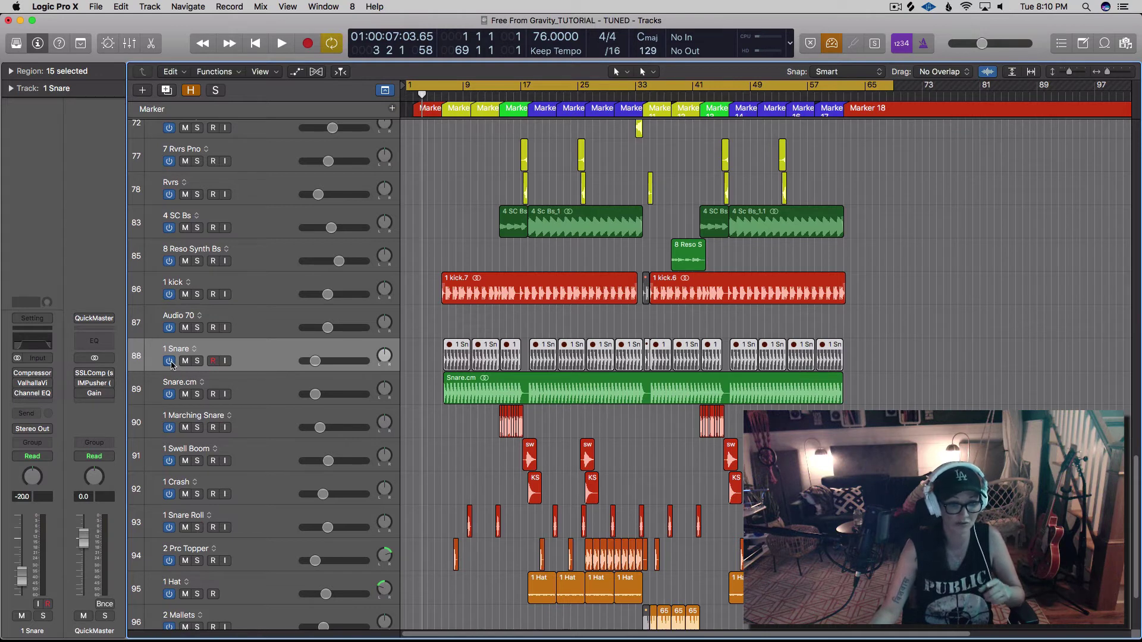
right_click(278, 363)
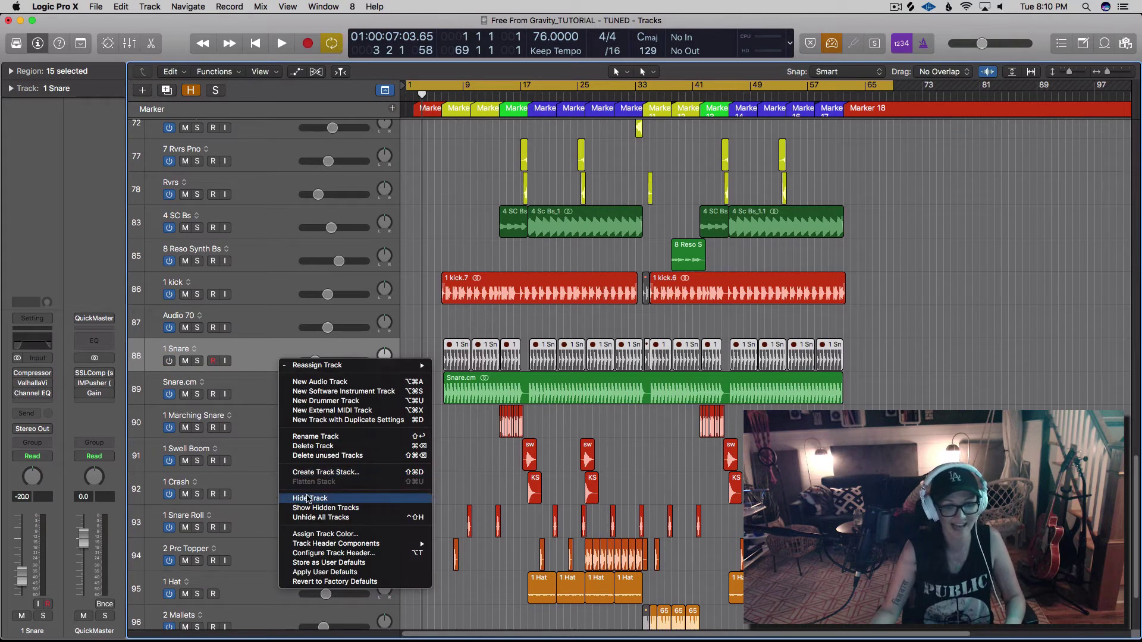
left_click(254, 365)
left_click(185, 361)
right_click(265, 364)
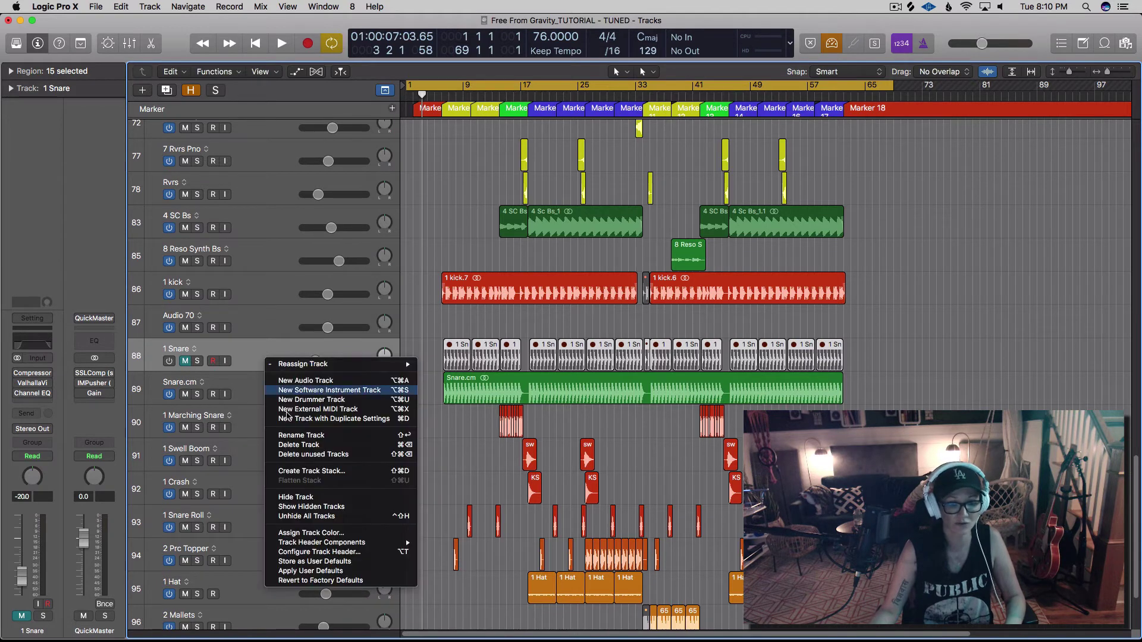
left_click(288, 496)
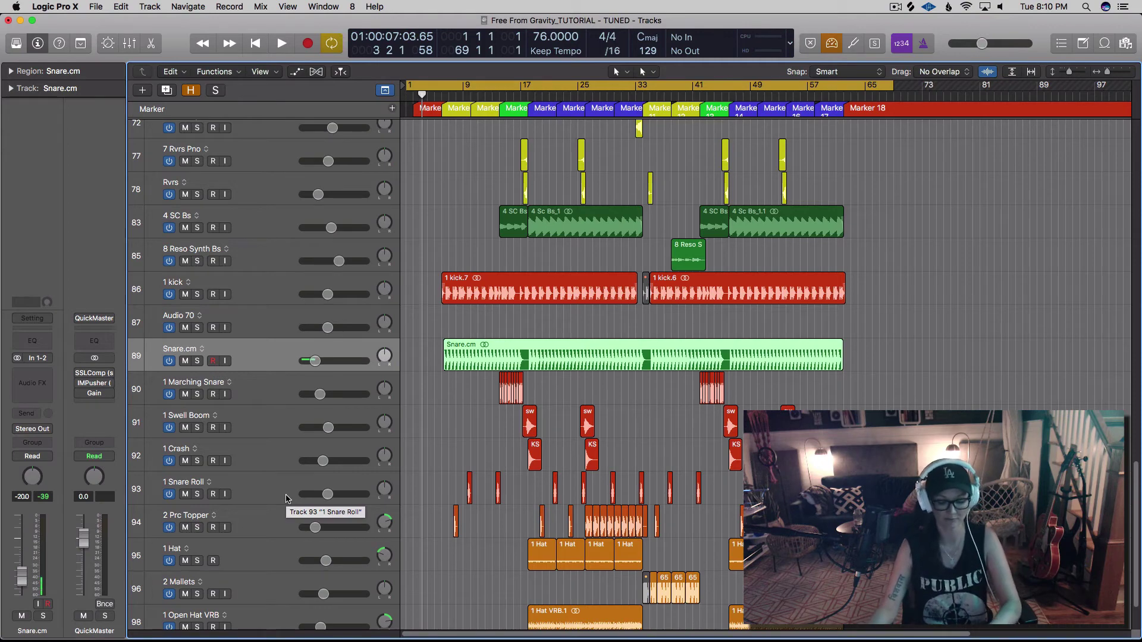
- Reveal the hidden tracks, unhide only 1 Snare, conceal the rest again and turn 1 Snare back on
key("ctrl+h")
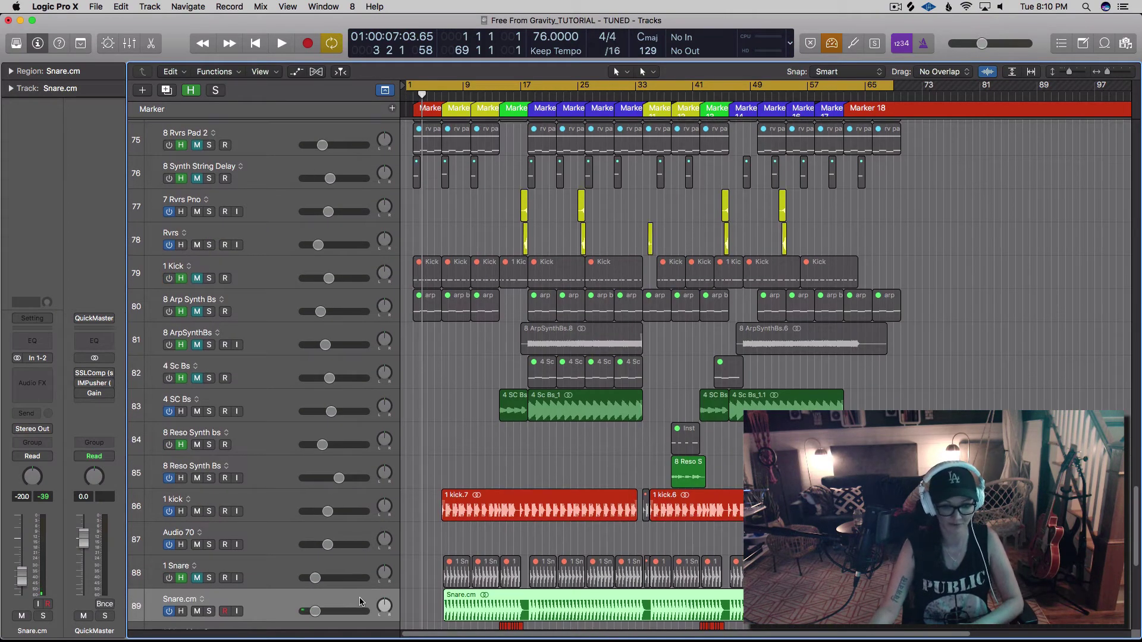
scroll(360, 602, "down", 3)
left_click(181, 503)
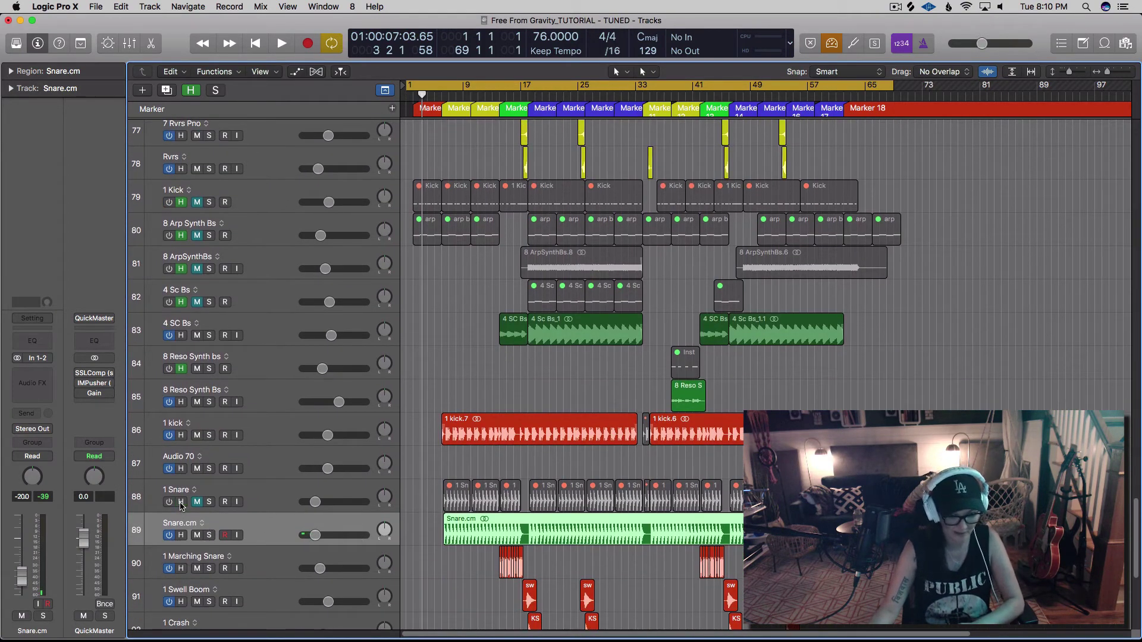
key("ctrl+h")
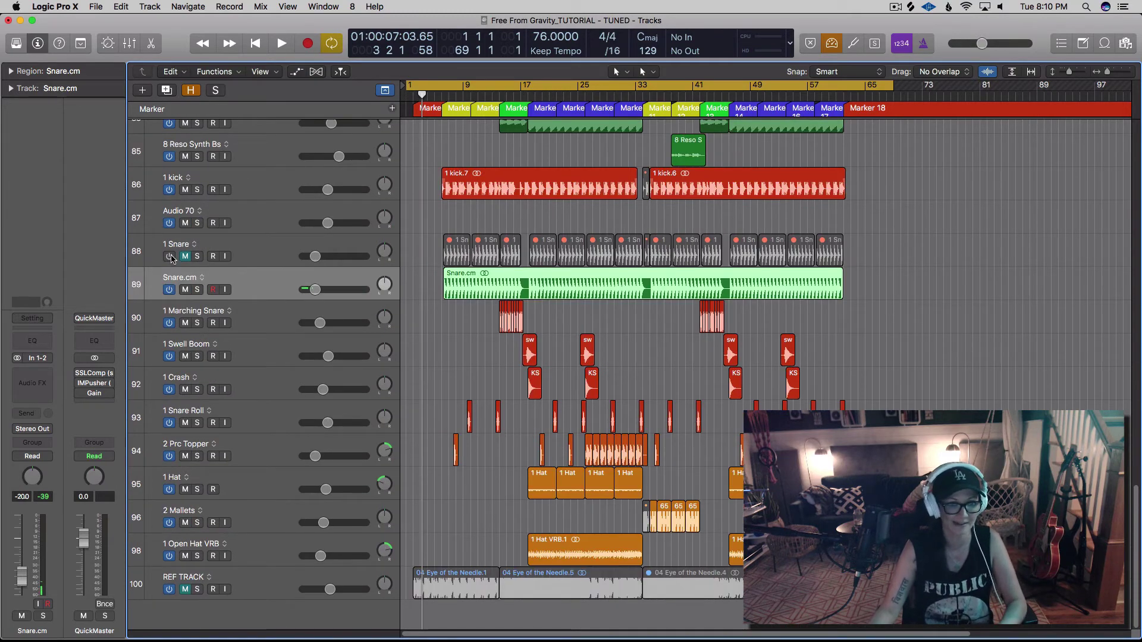
left_click(247, 257)
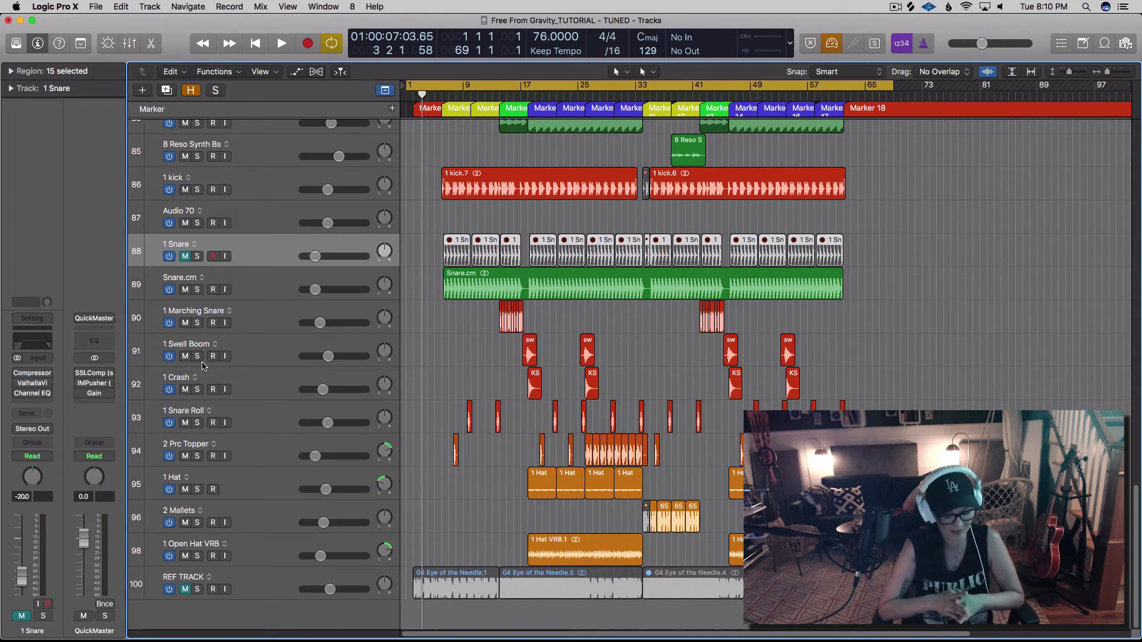
- Play the song from its beginning to find where the first male Oh enters
key("z")
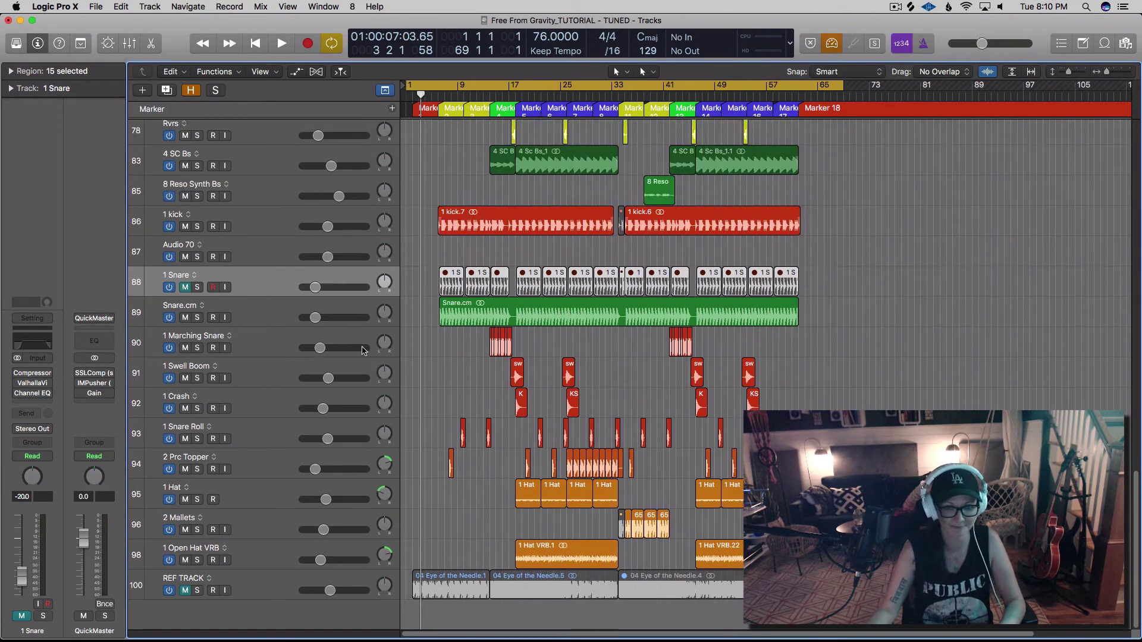
scroll(654, 156, "up", 8)
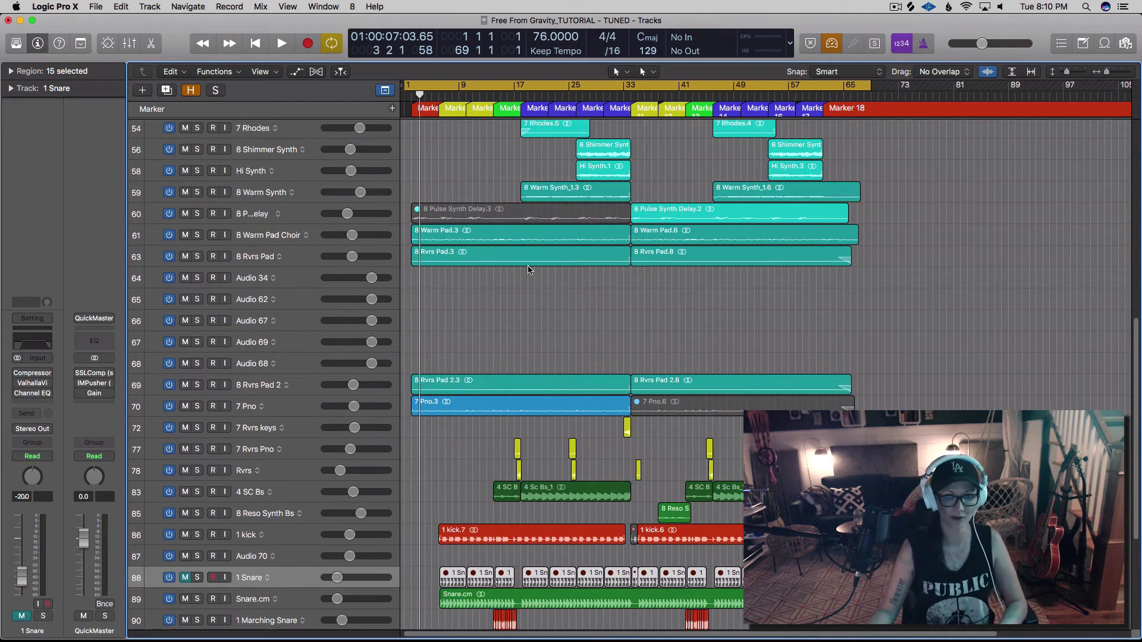
scroll(528, 271, "up", 10)
key("space")
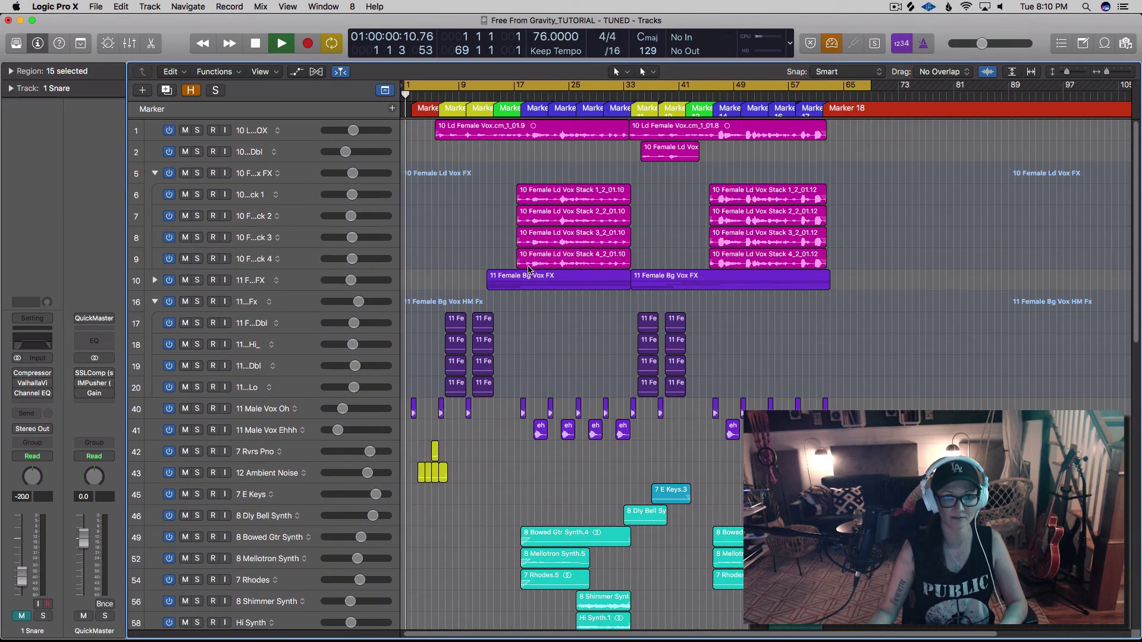
key("z")
scroll(528, 271, "up", 1)
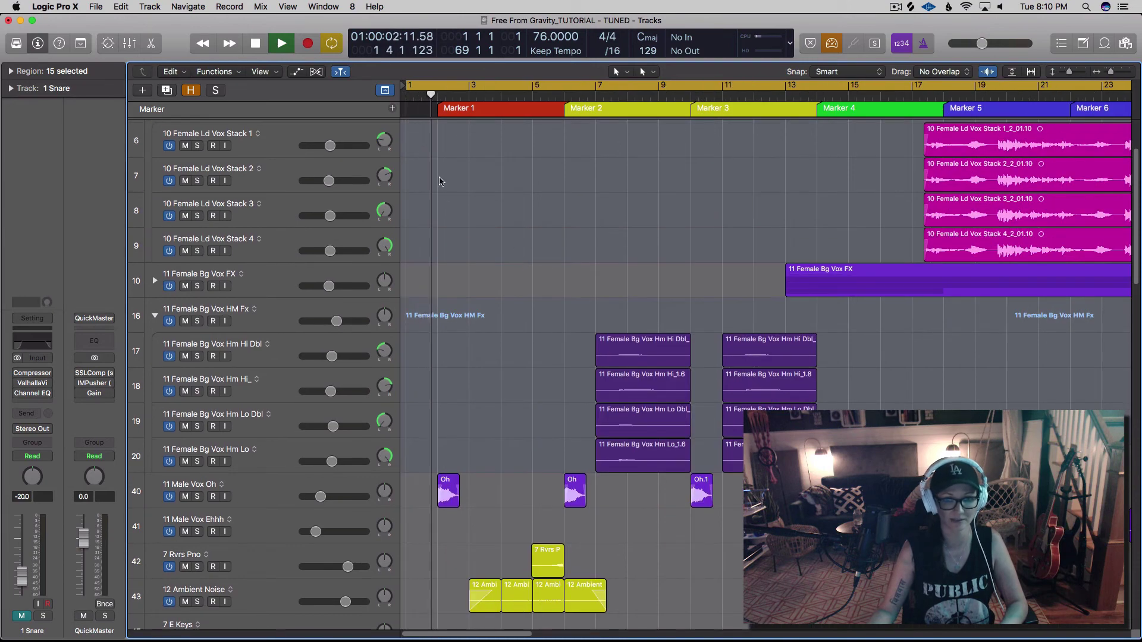
left_click_drag(407, 86, 435, 87)
left_click(435, 87)
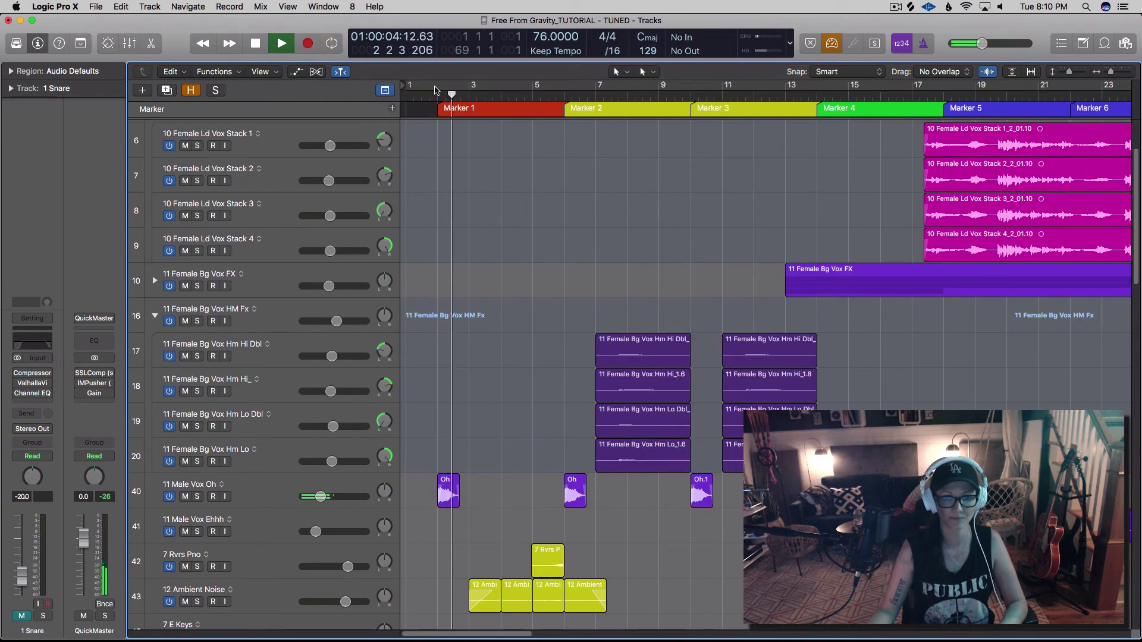
key("space")
- Draw a new cycle range from bar 2 to bar 16
left_click(434, 88)
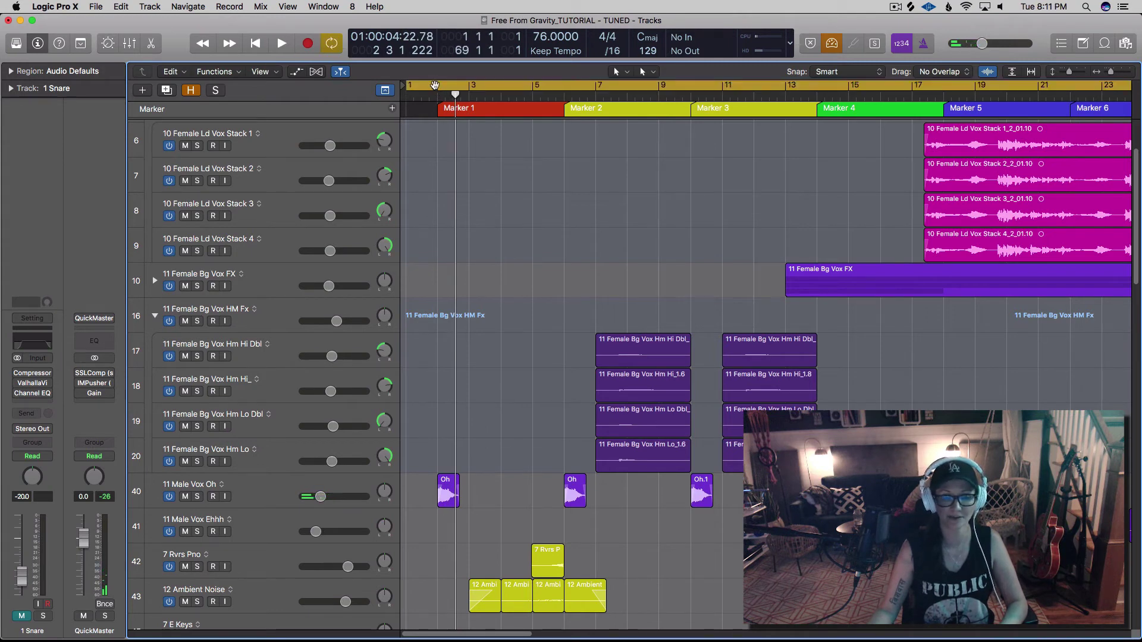
left_click(435, 88)
left_click(435, 88)
left_click_drag(435, 88, 880, 95)
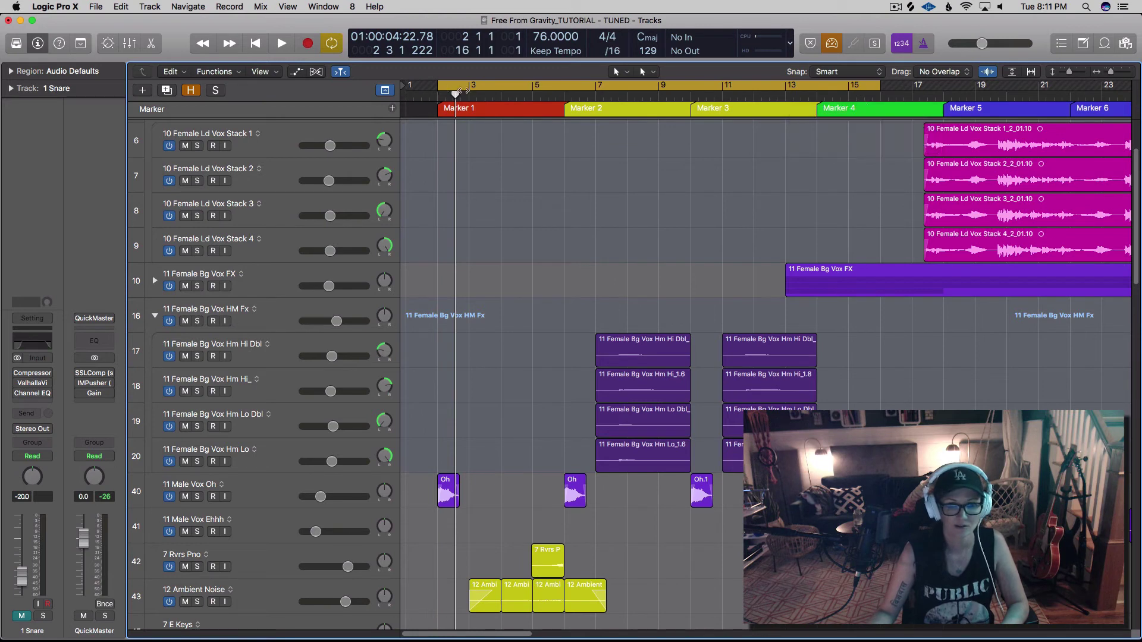
- Move the cycle start just ahead of the first Oh region, to 1 4 1, and audition the opening
key("space")
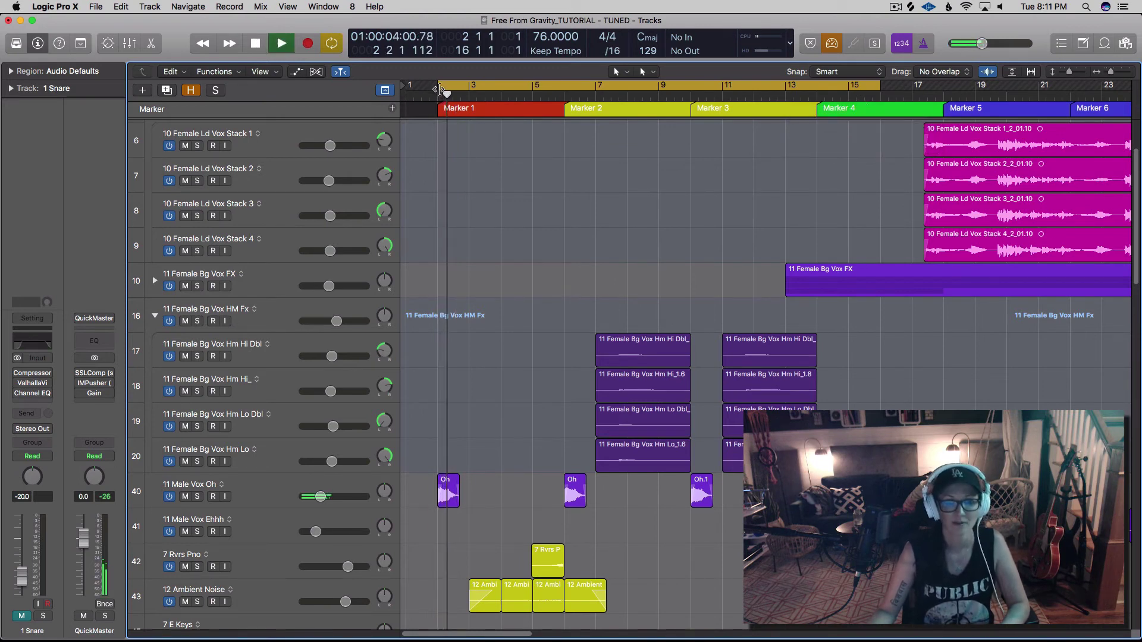
left_click_drag(436, 90, 432, 92)
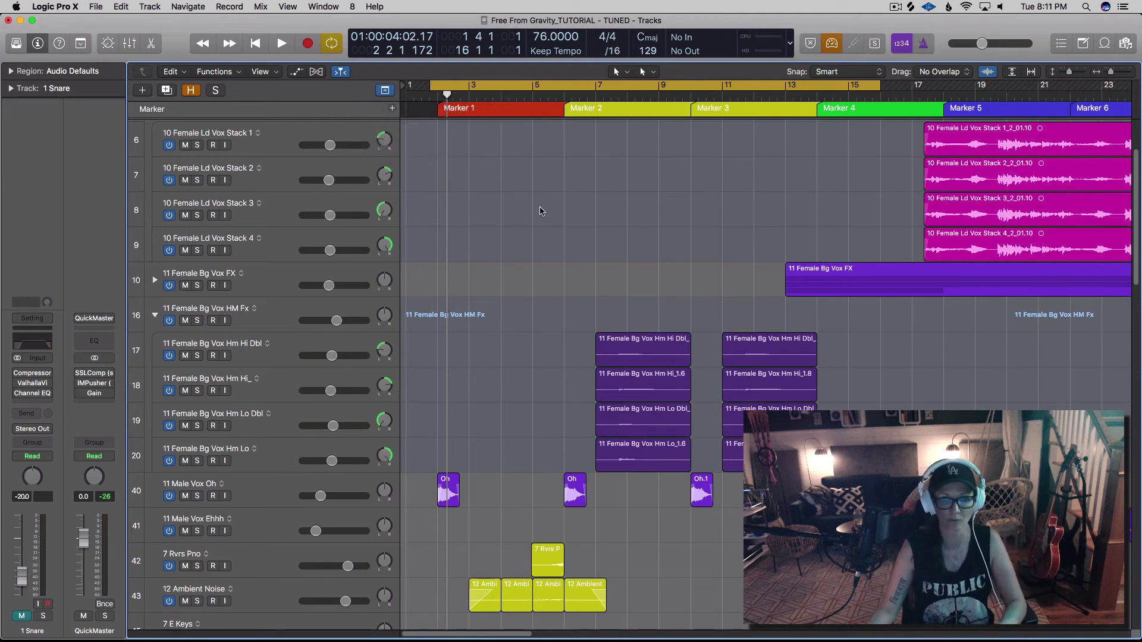
key("space")
key("super+Left")
key("super+Left")
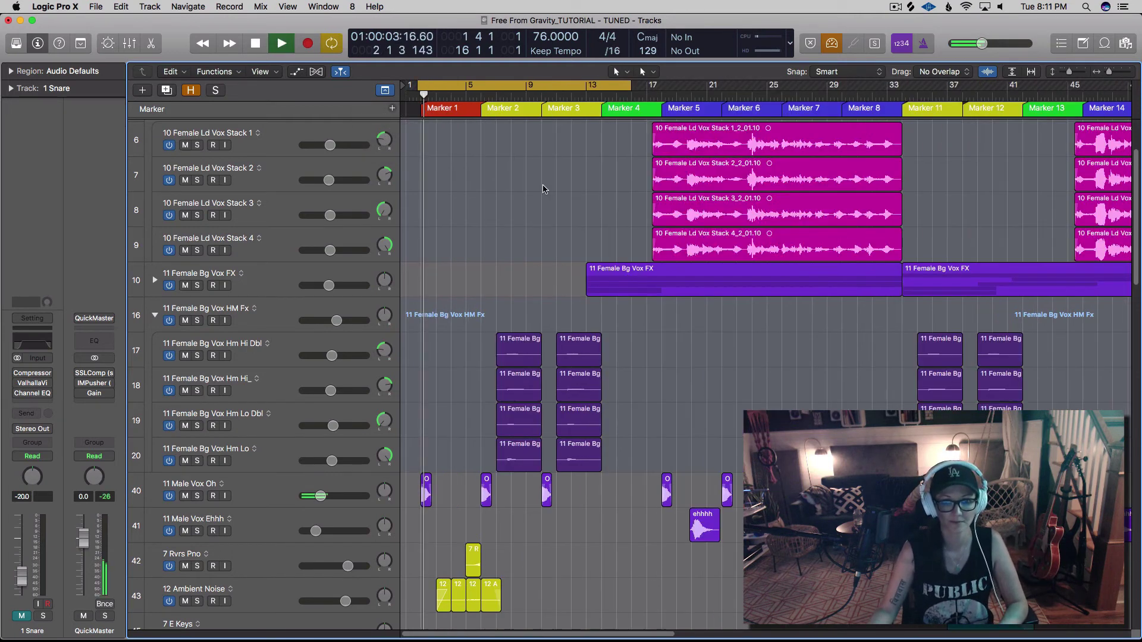
key("super+Left")
key("super+Left")
key("space")
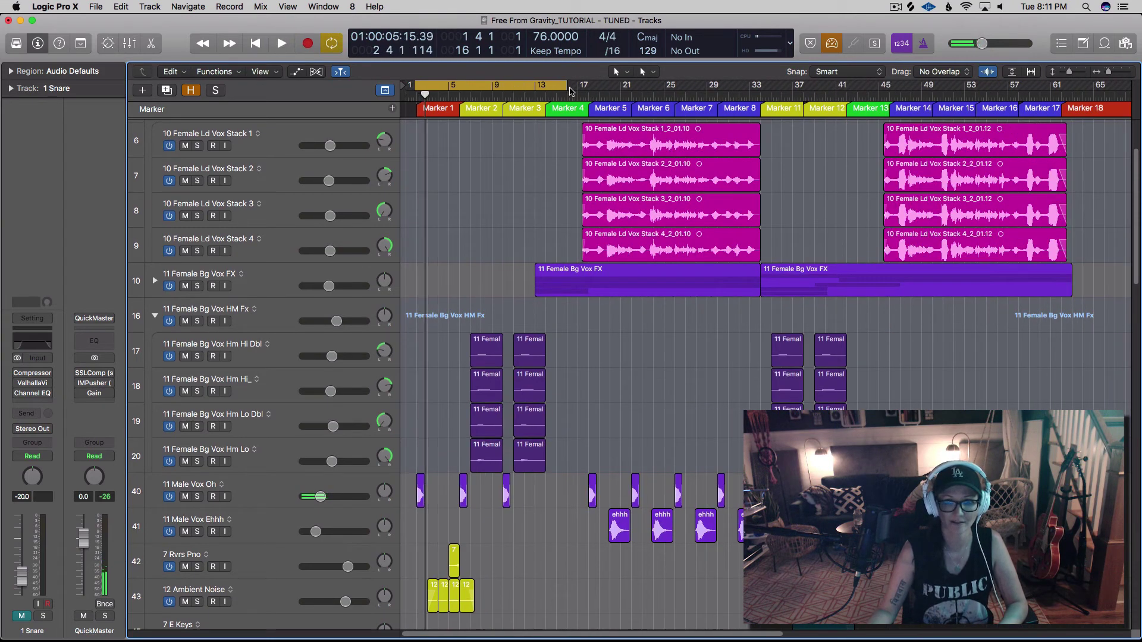
- Extend the cycle end to 64 4 4 121, playing the song's final bars to check where the sound fades out
left_click_drag(584, 85, 1079, 110)
scroll(1046, 108, "right", 5)
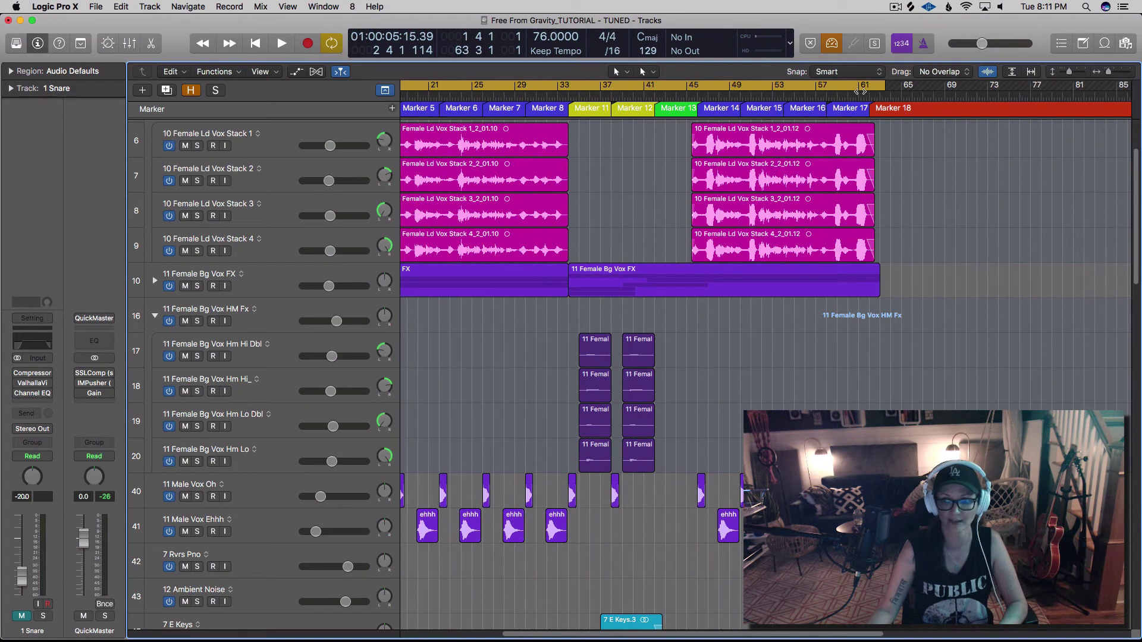
key("space")
left_click(1050, 95)
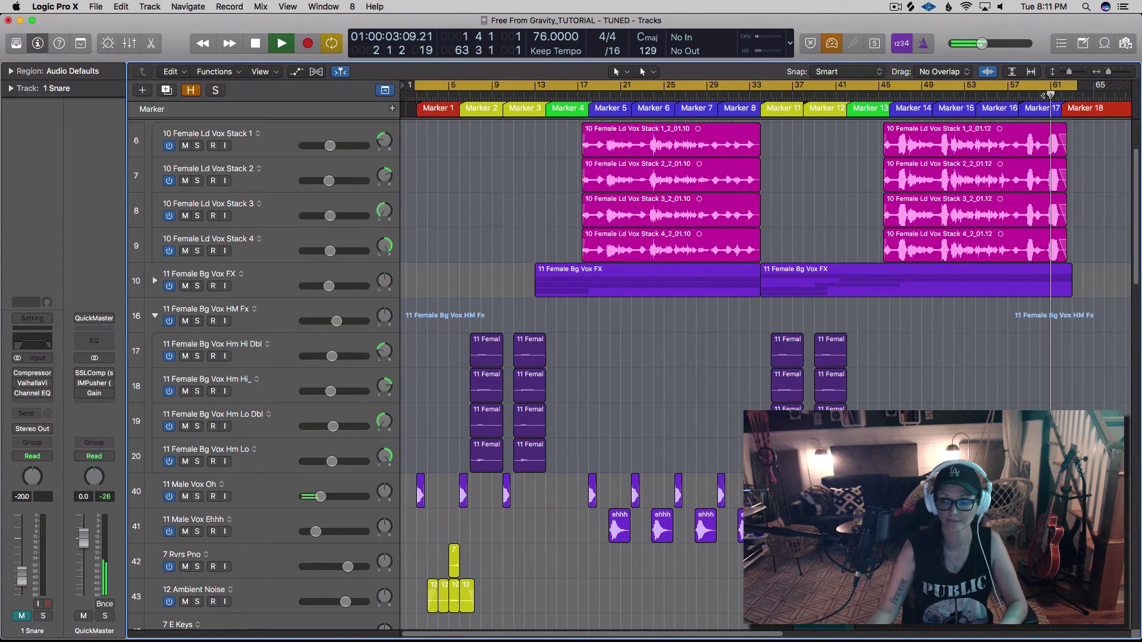
scroll(1029, 111, "up", 10)
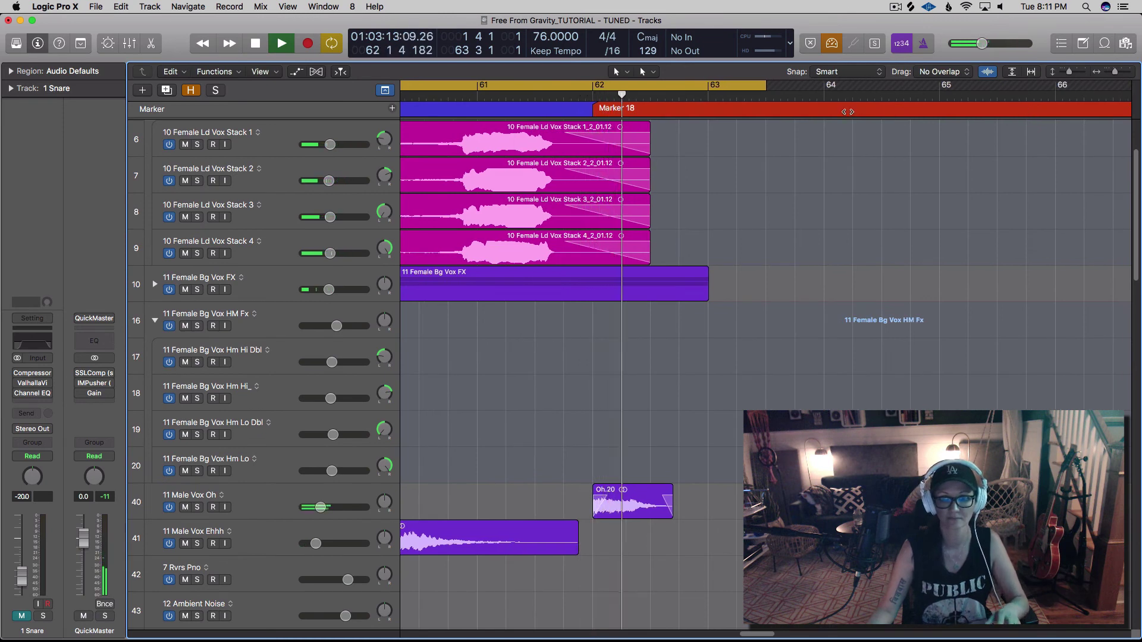
left_click_drag(766, 89, 925, 91)
key("space")
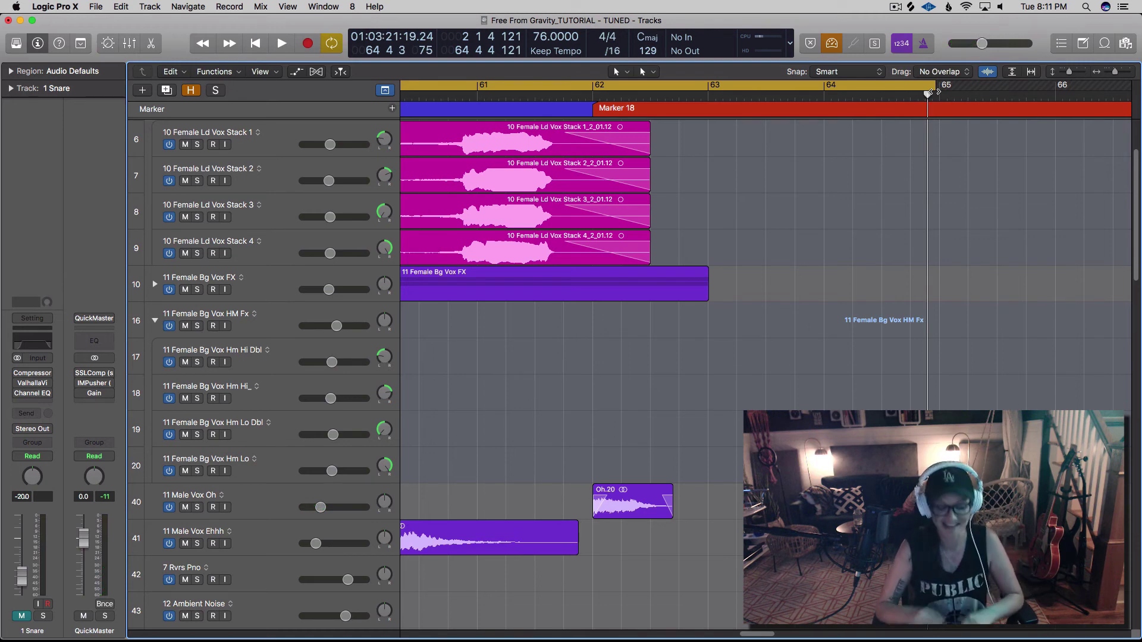
- Check both ends of the cycle range and return its start to 1 4 1
left_click(860, 136, "ctrl+alt")
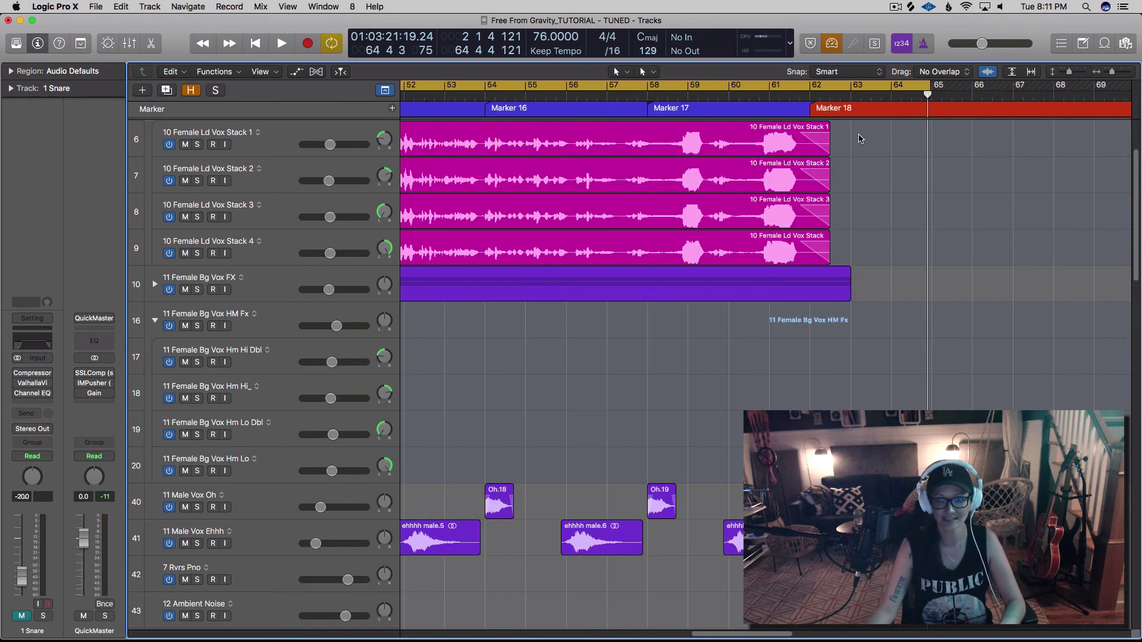
left_click(821, 111, "ctrl+alt")
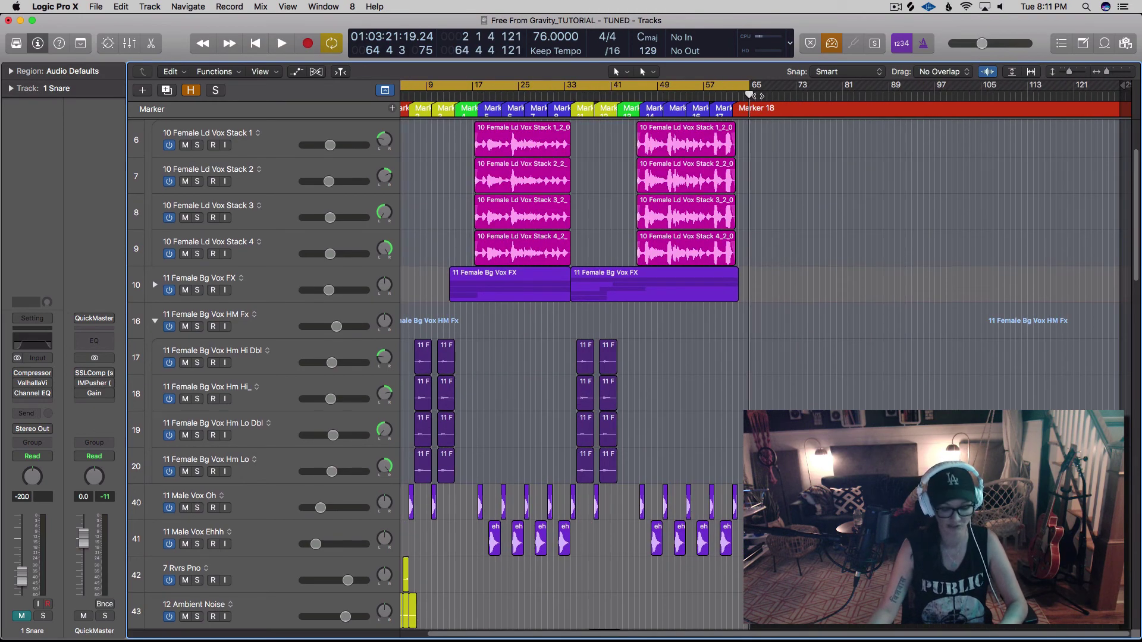
key("super+Right")
key("super+Right")
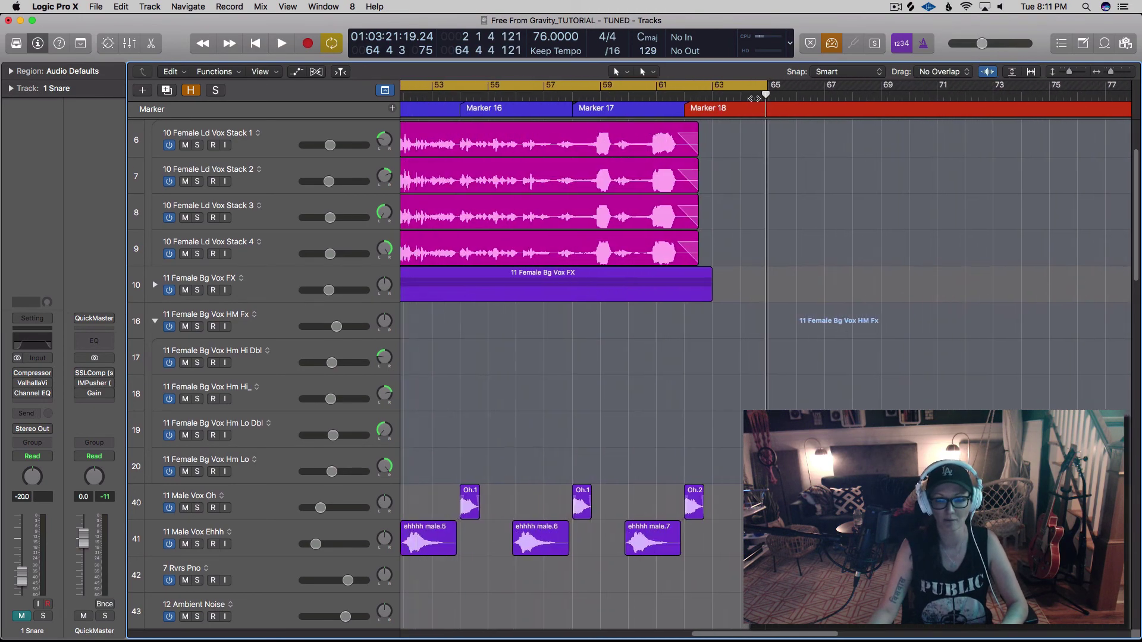
scroll(754, 98, "left", 15)
left_click_drag(450, 85, 431, 86)
key("super+Left")
key("super+Left")
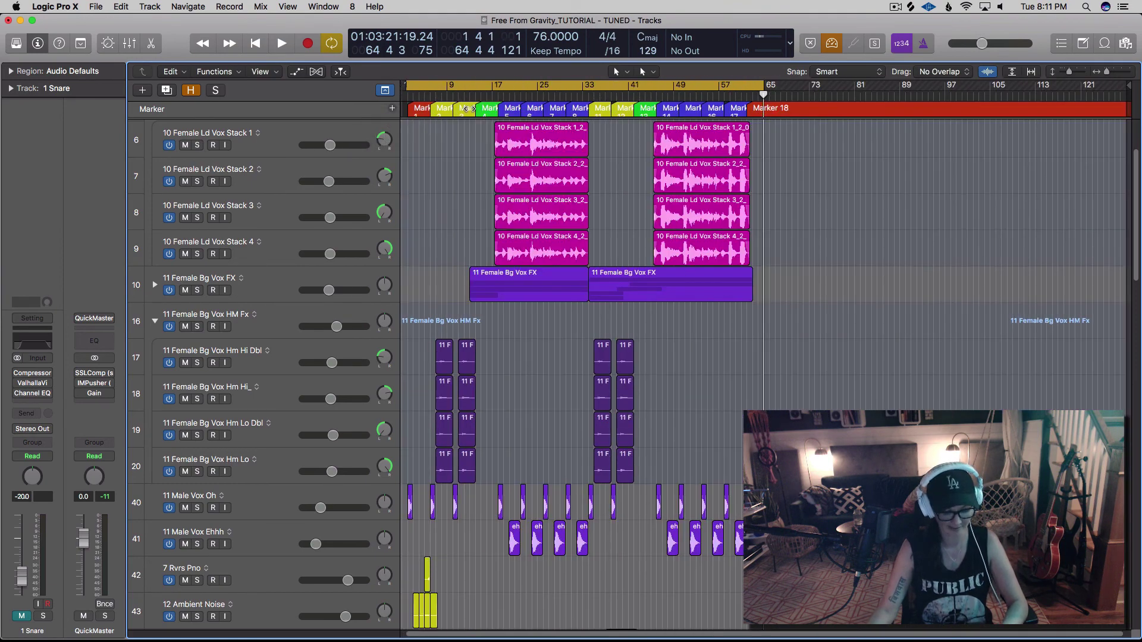
- Open the Bounce settings for the project's cycle range
key("super+b")
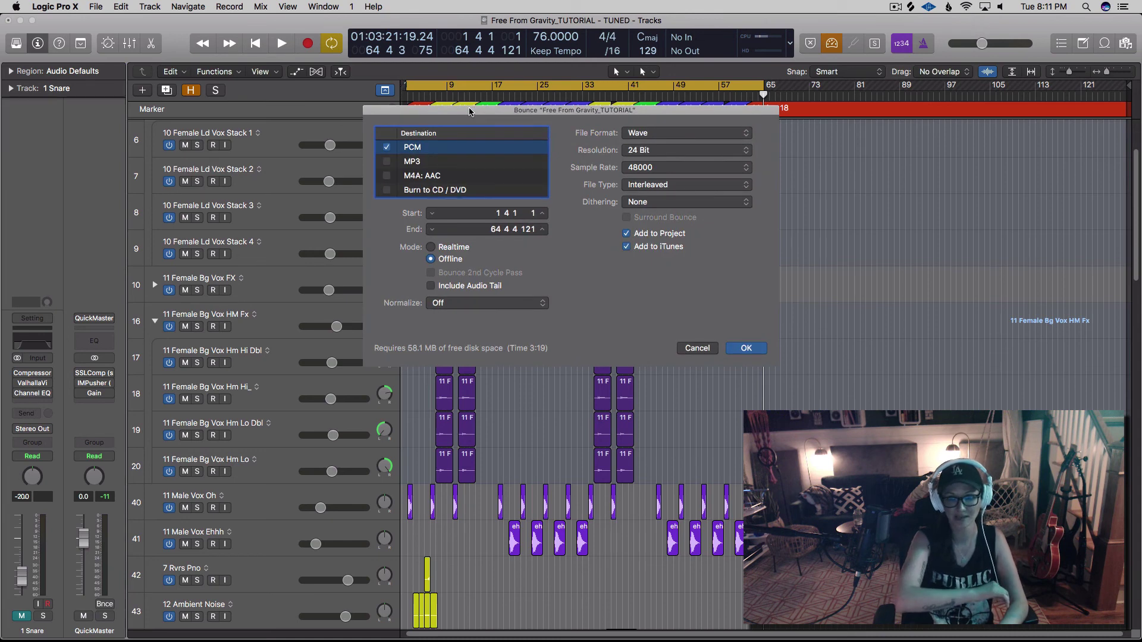